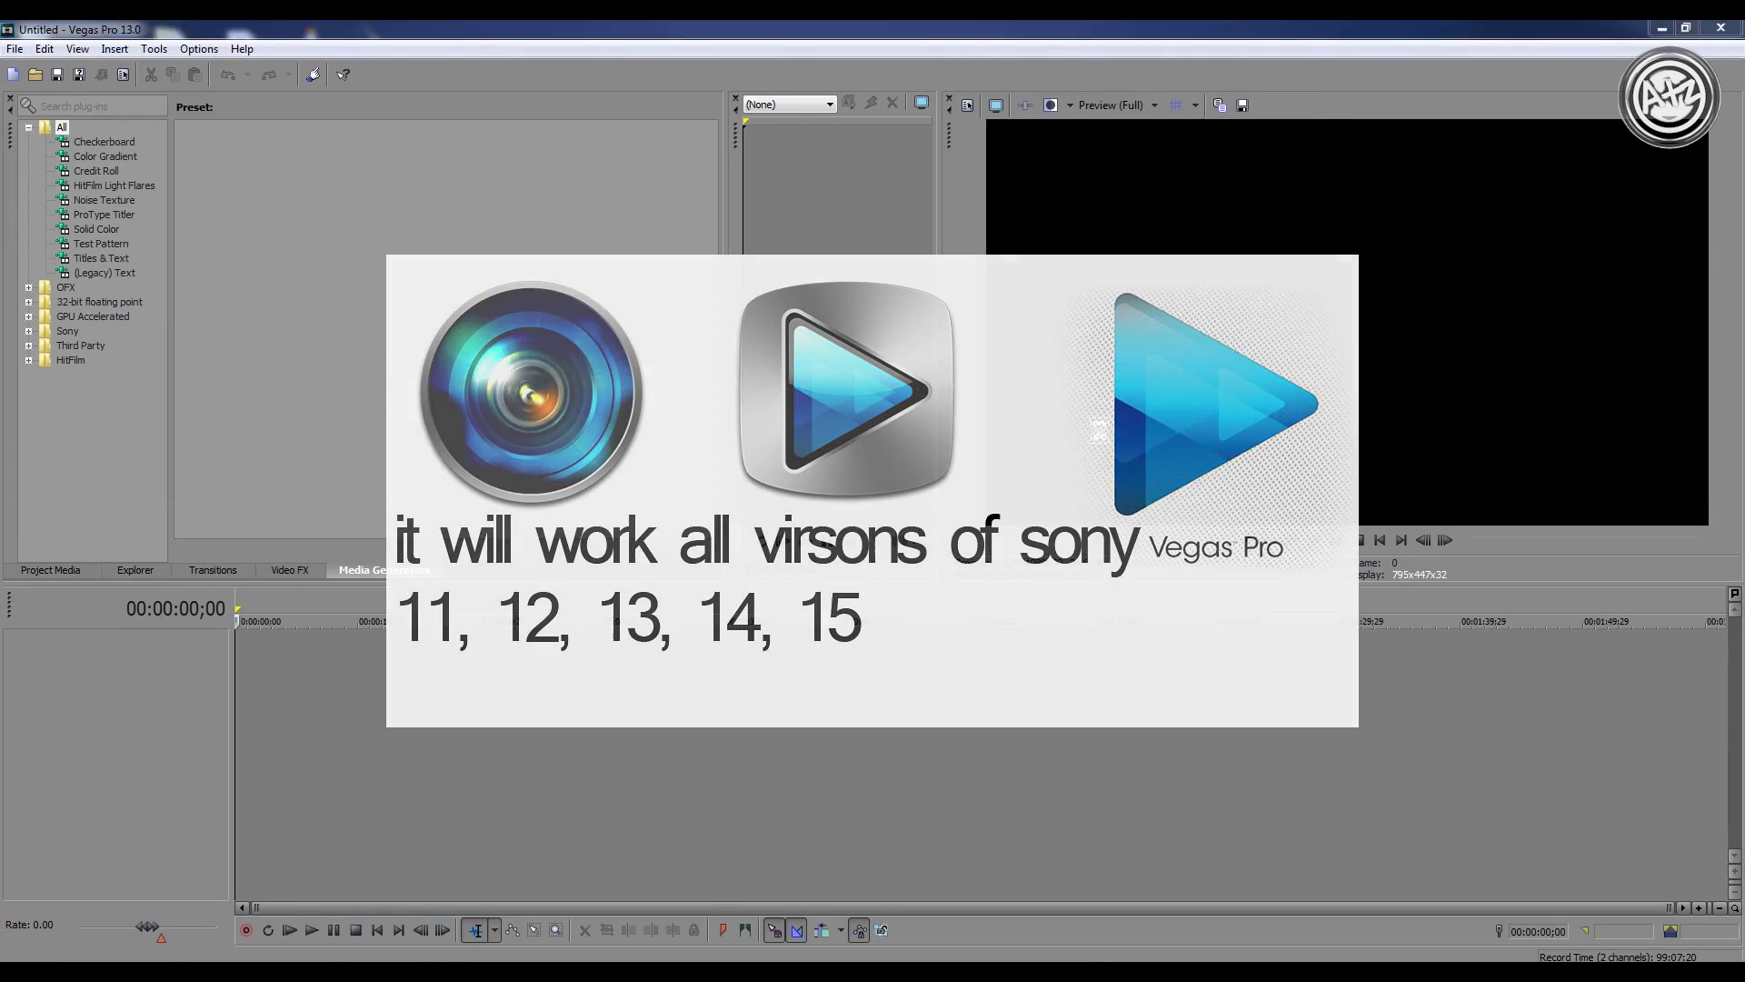
- Preview the red Subscribe title event on track 1 of the SDFDSAF project
click(472, 668)
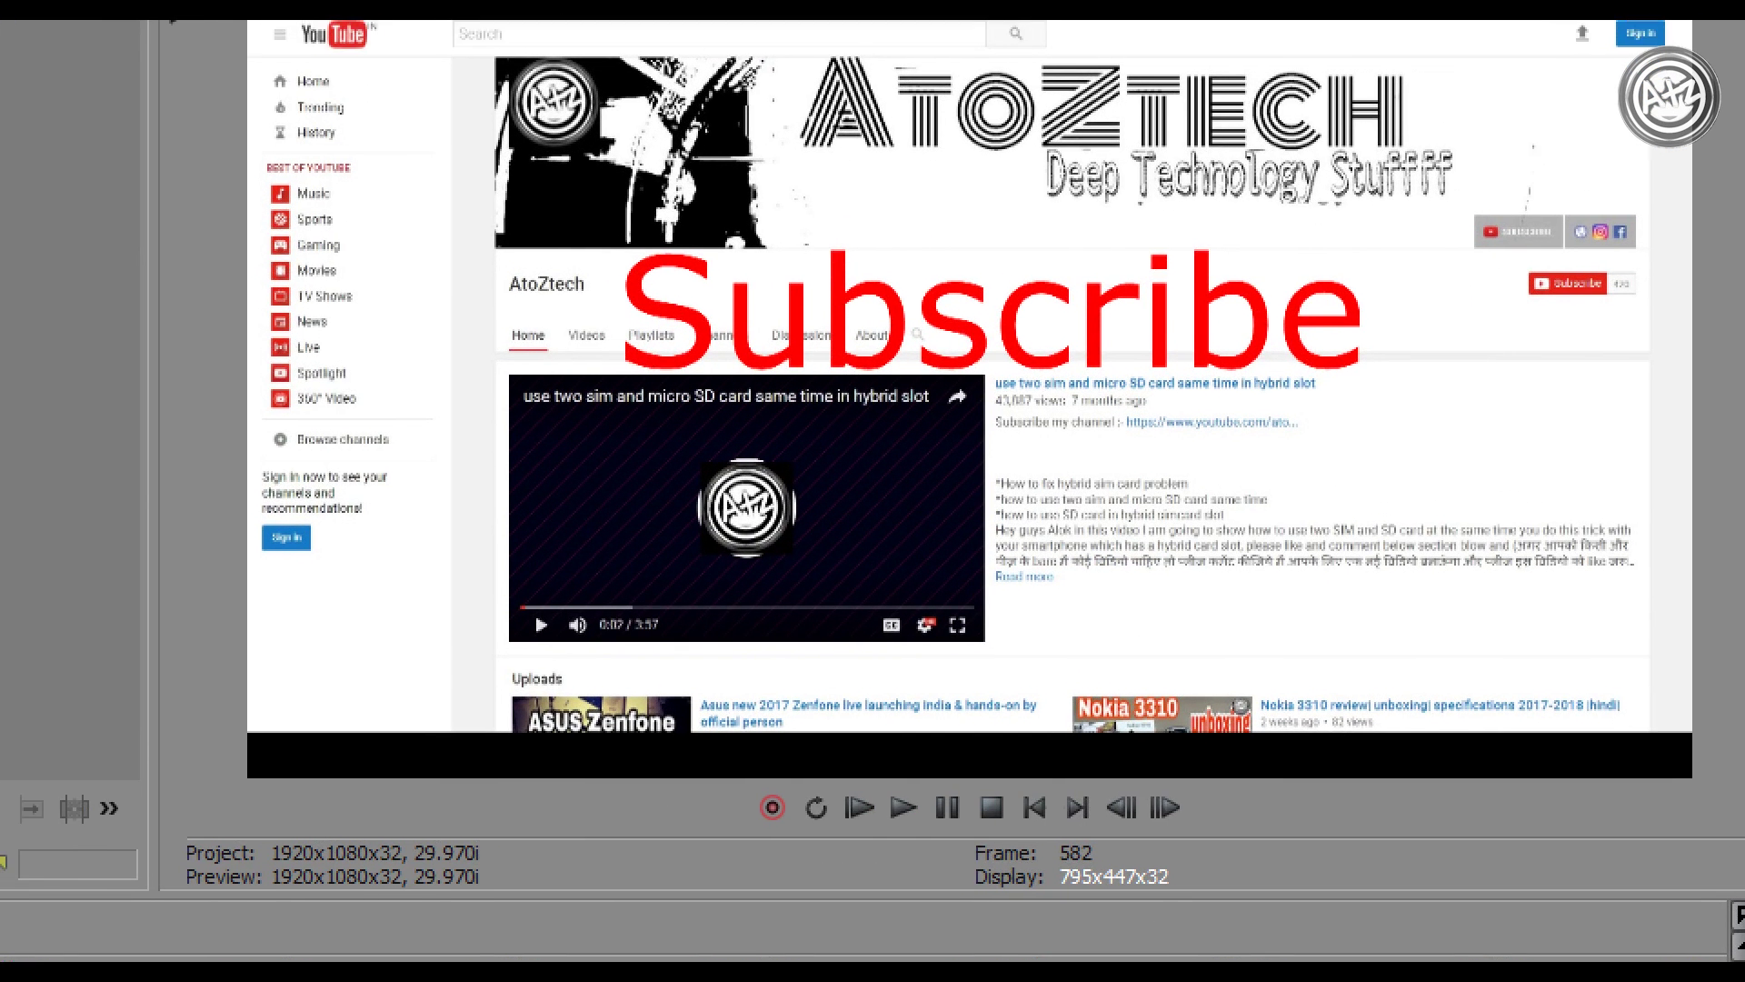
mouse_move(1714, 344)
mouse_down()
mouse_move(1701, 259)
mouse_move(1635, 232)
mouse_move(1468, 289)
mouse_move(1520, 347)
mouse_up()
drag(1509, 504, 1650, 490)
drag(1564, 382, 1621, 756)
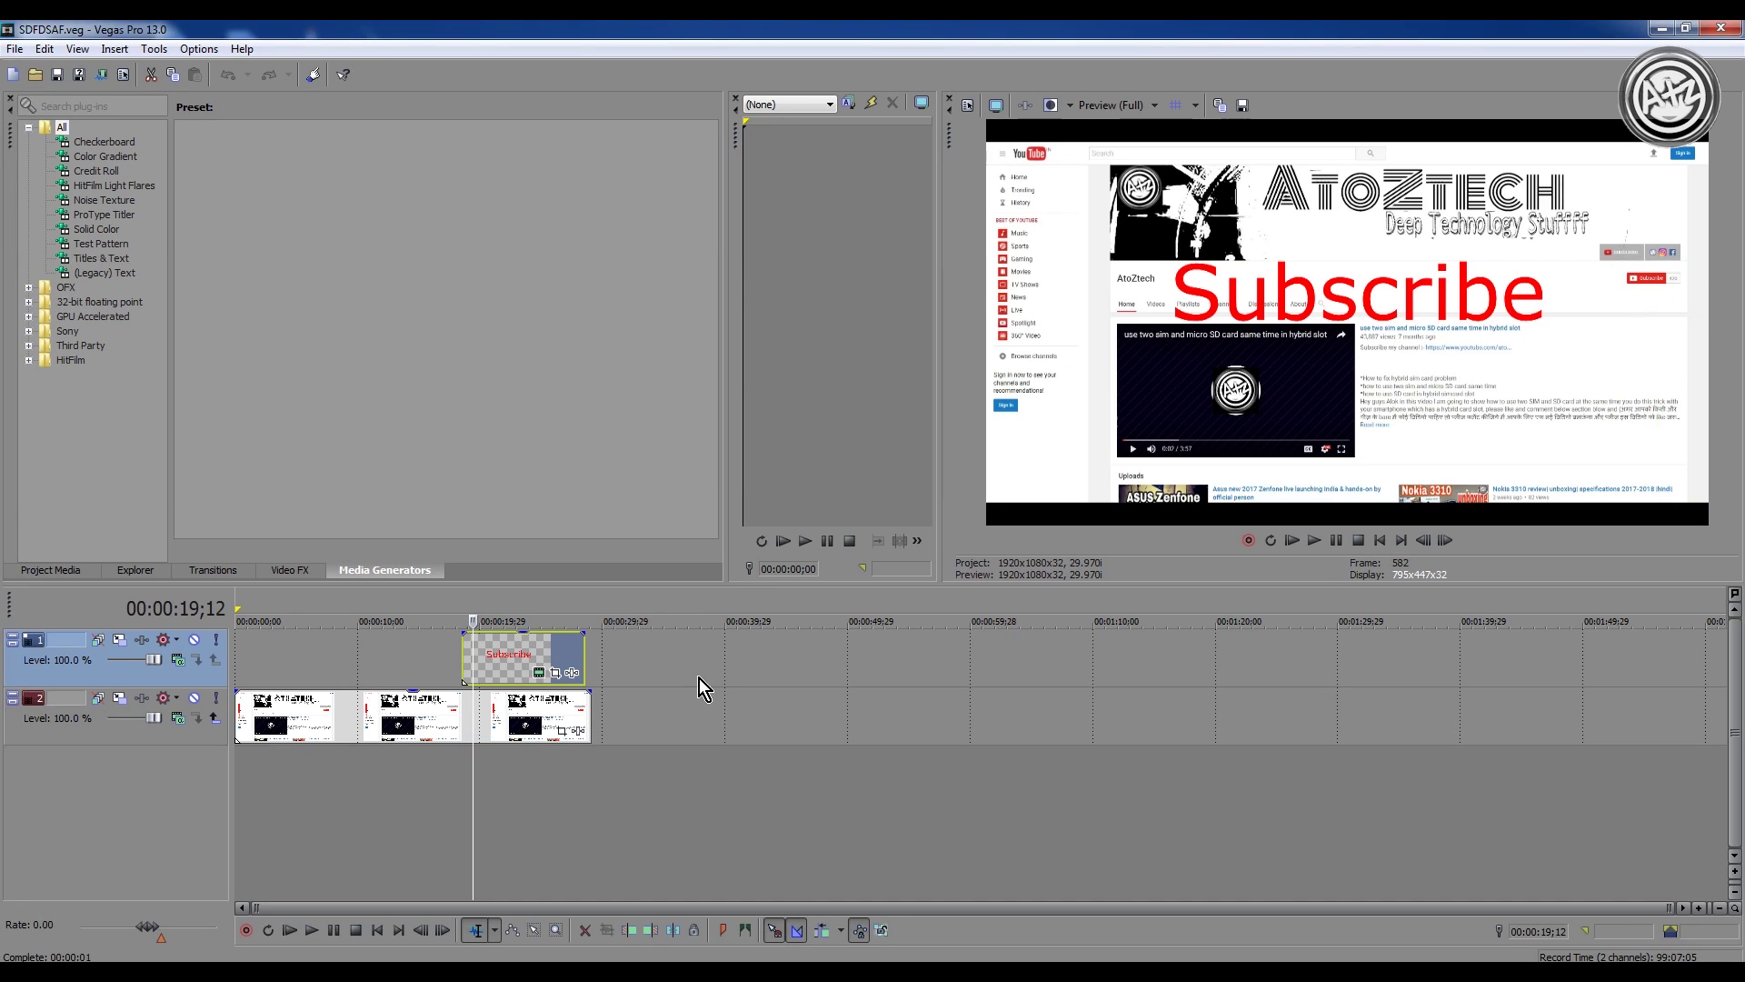
click(193, 50)
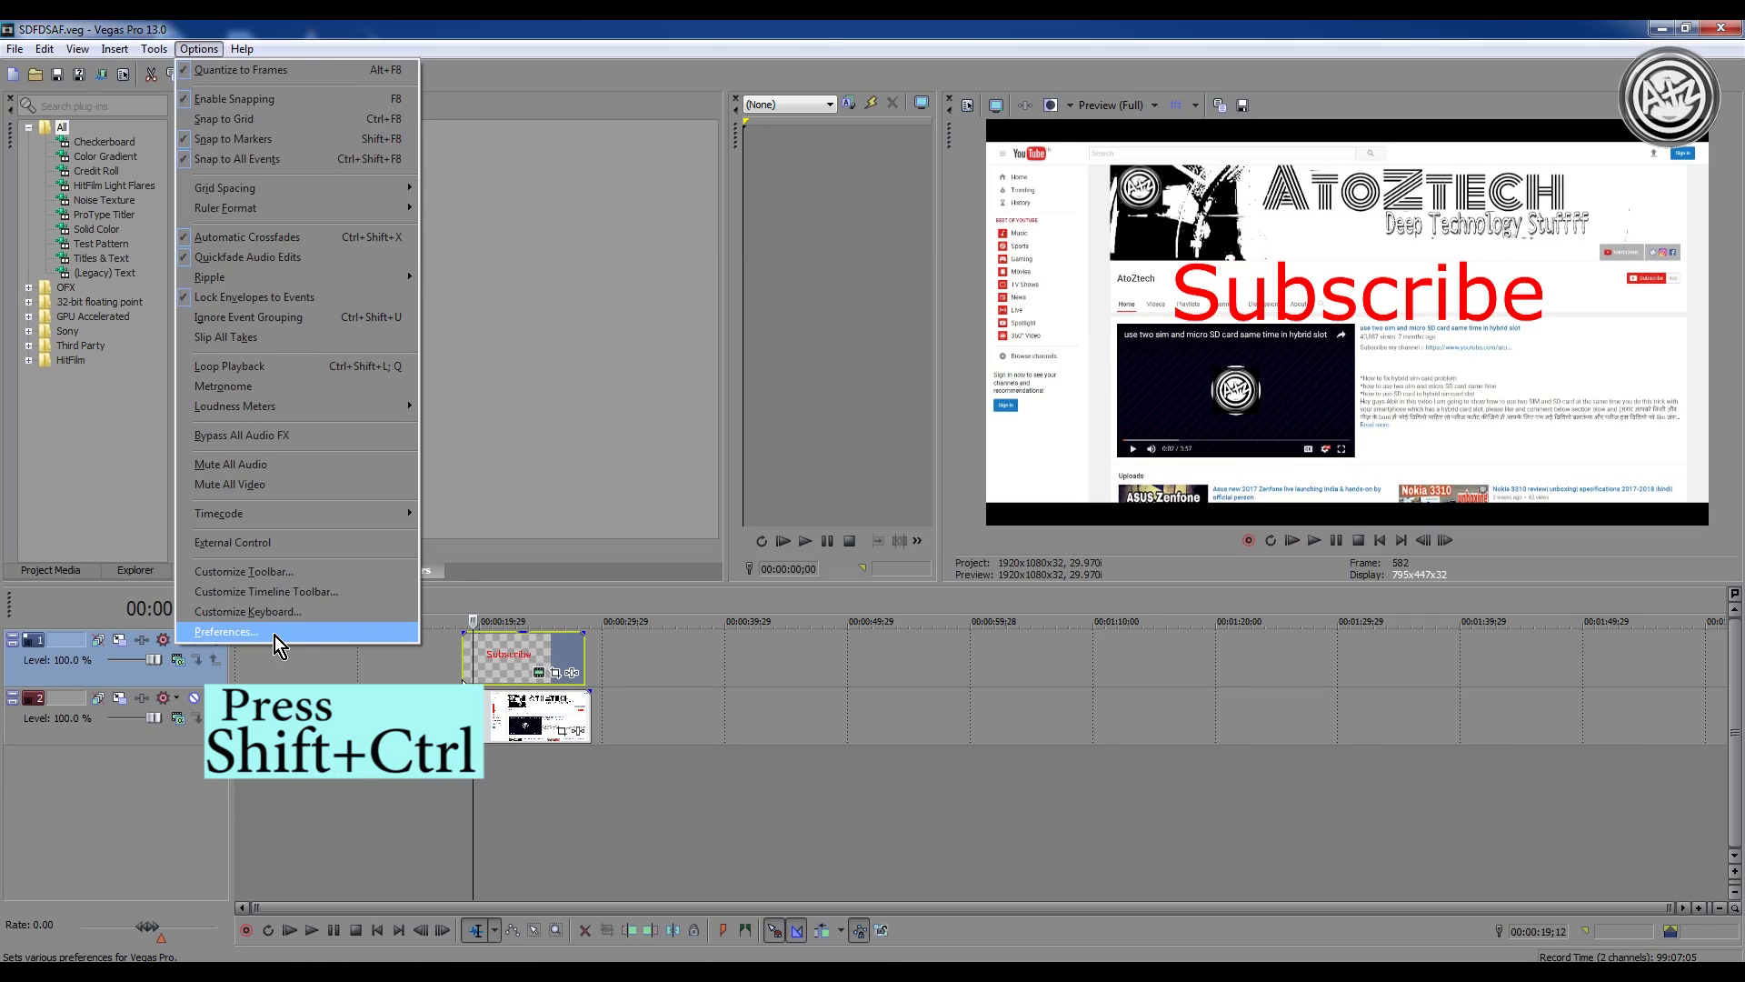
- Bring up Options > Preferences, closing and reopening it twice, and show its Video settings
ctrl+shift+click(259, 709)
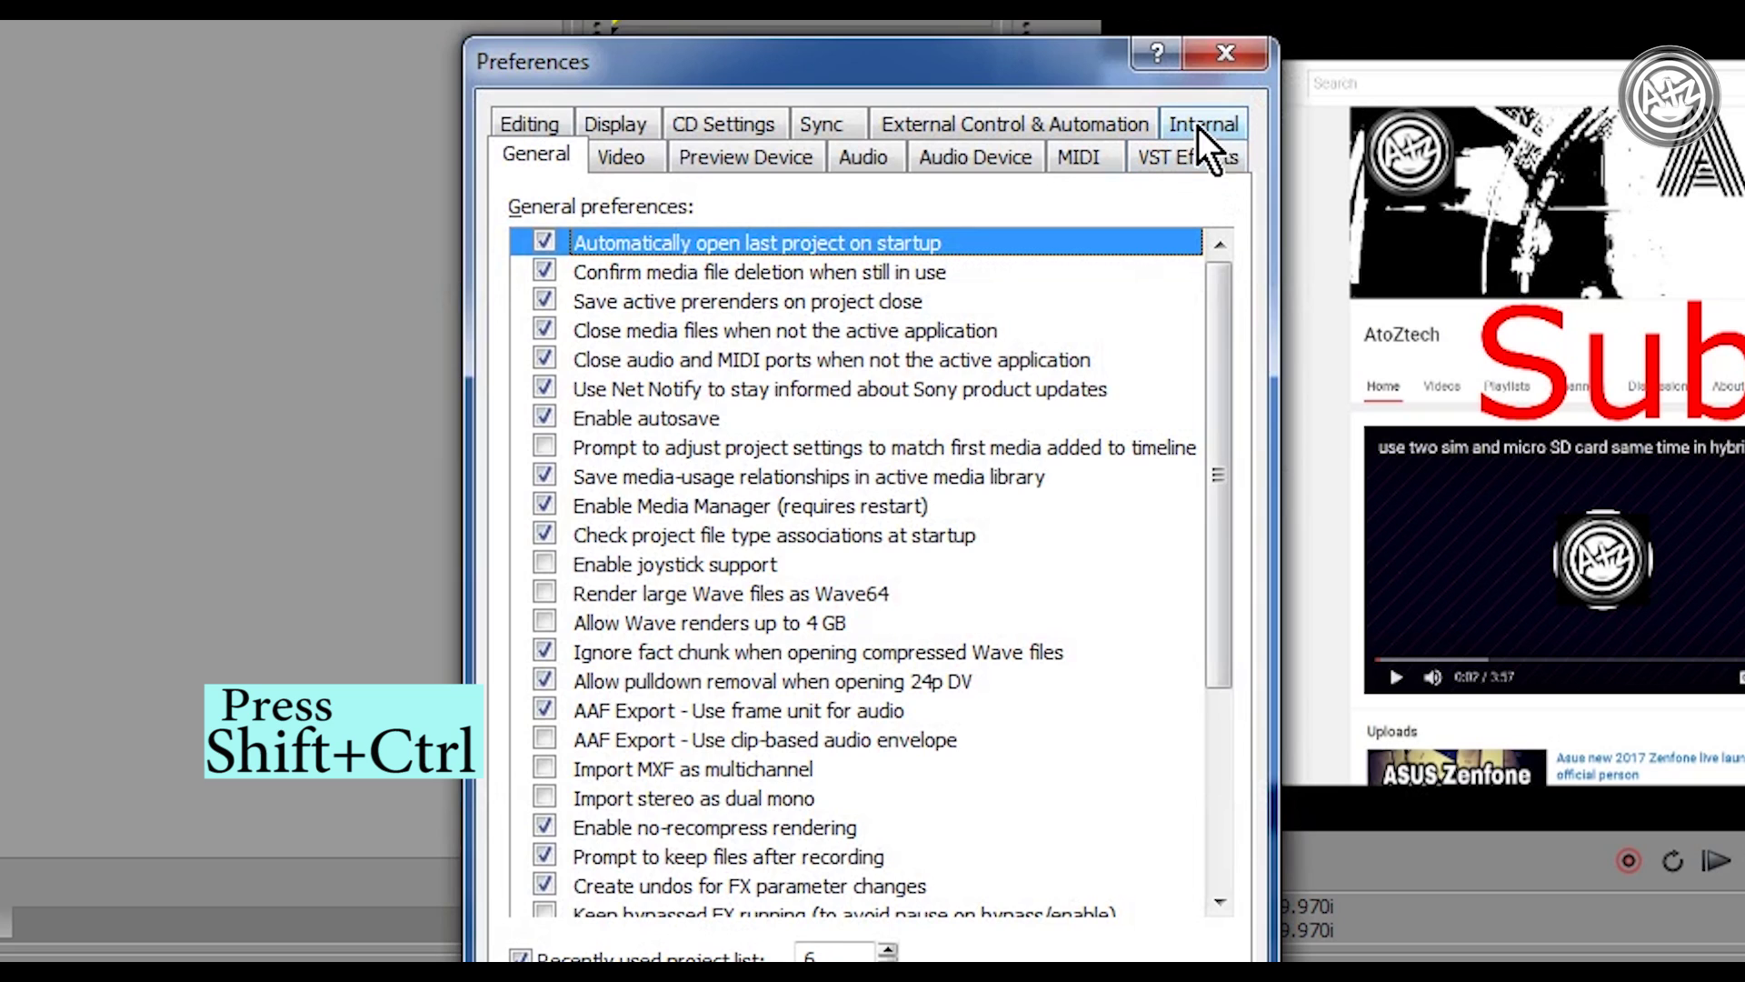
click(1226, 55)
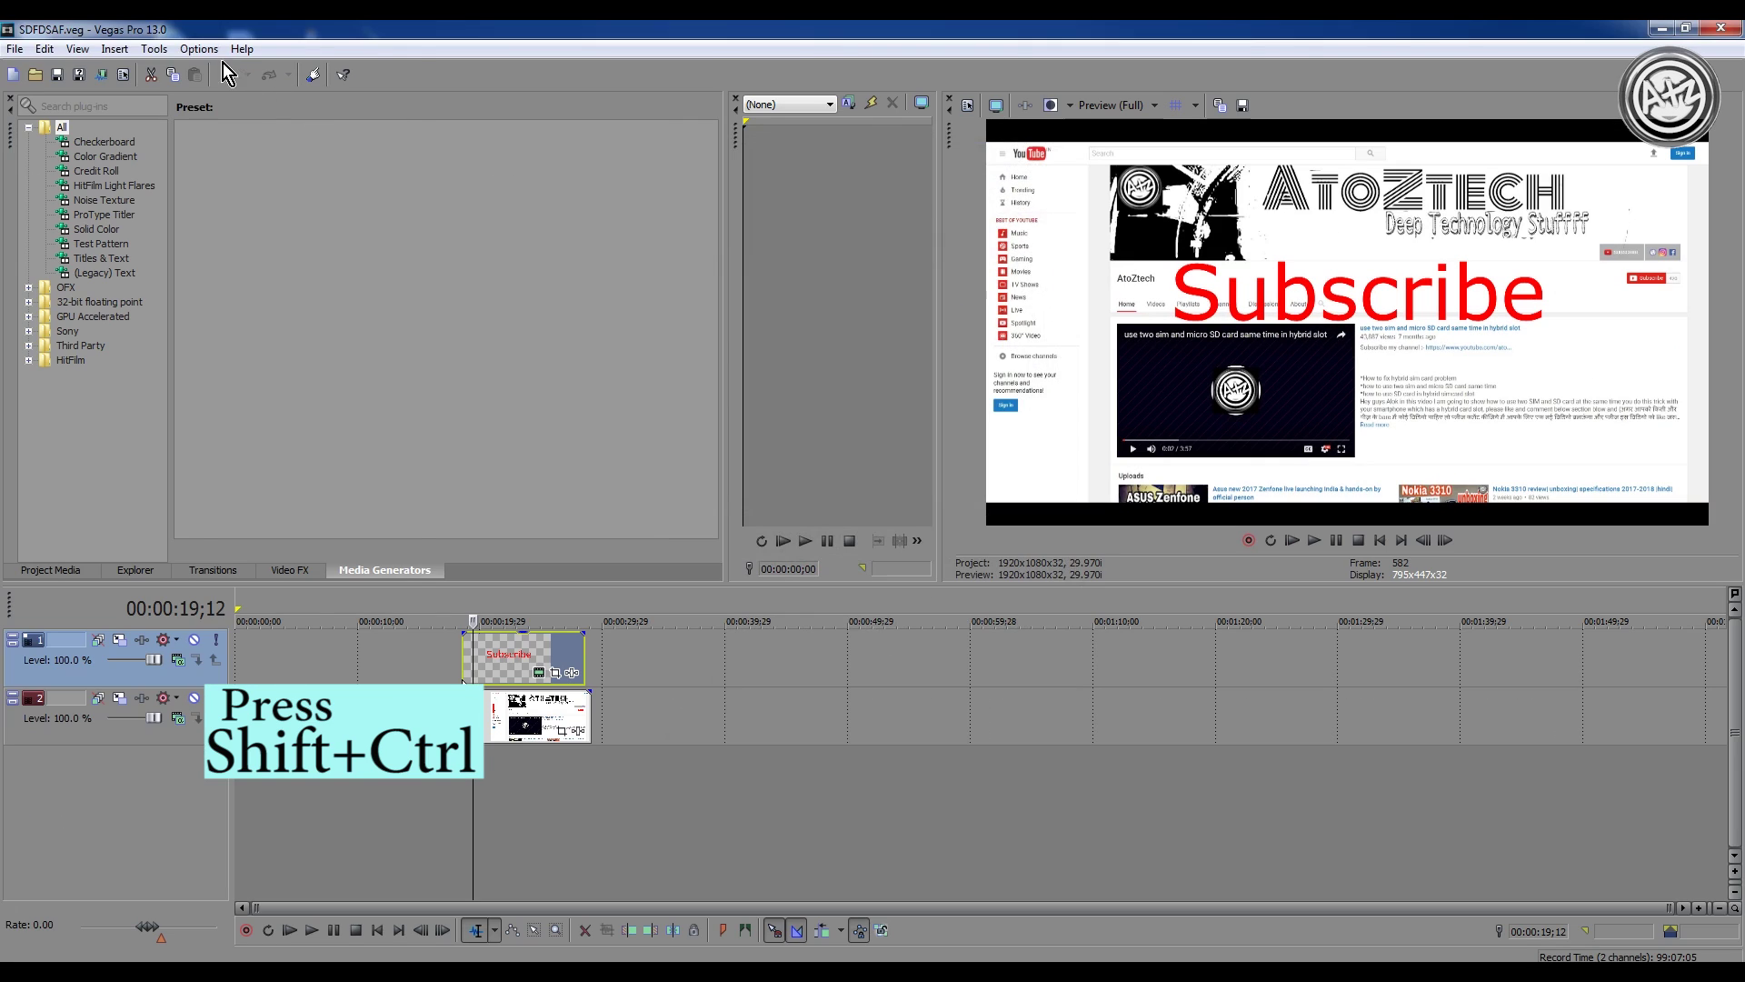
click(200, 49)
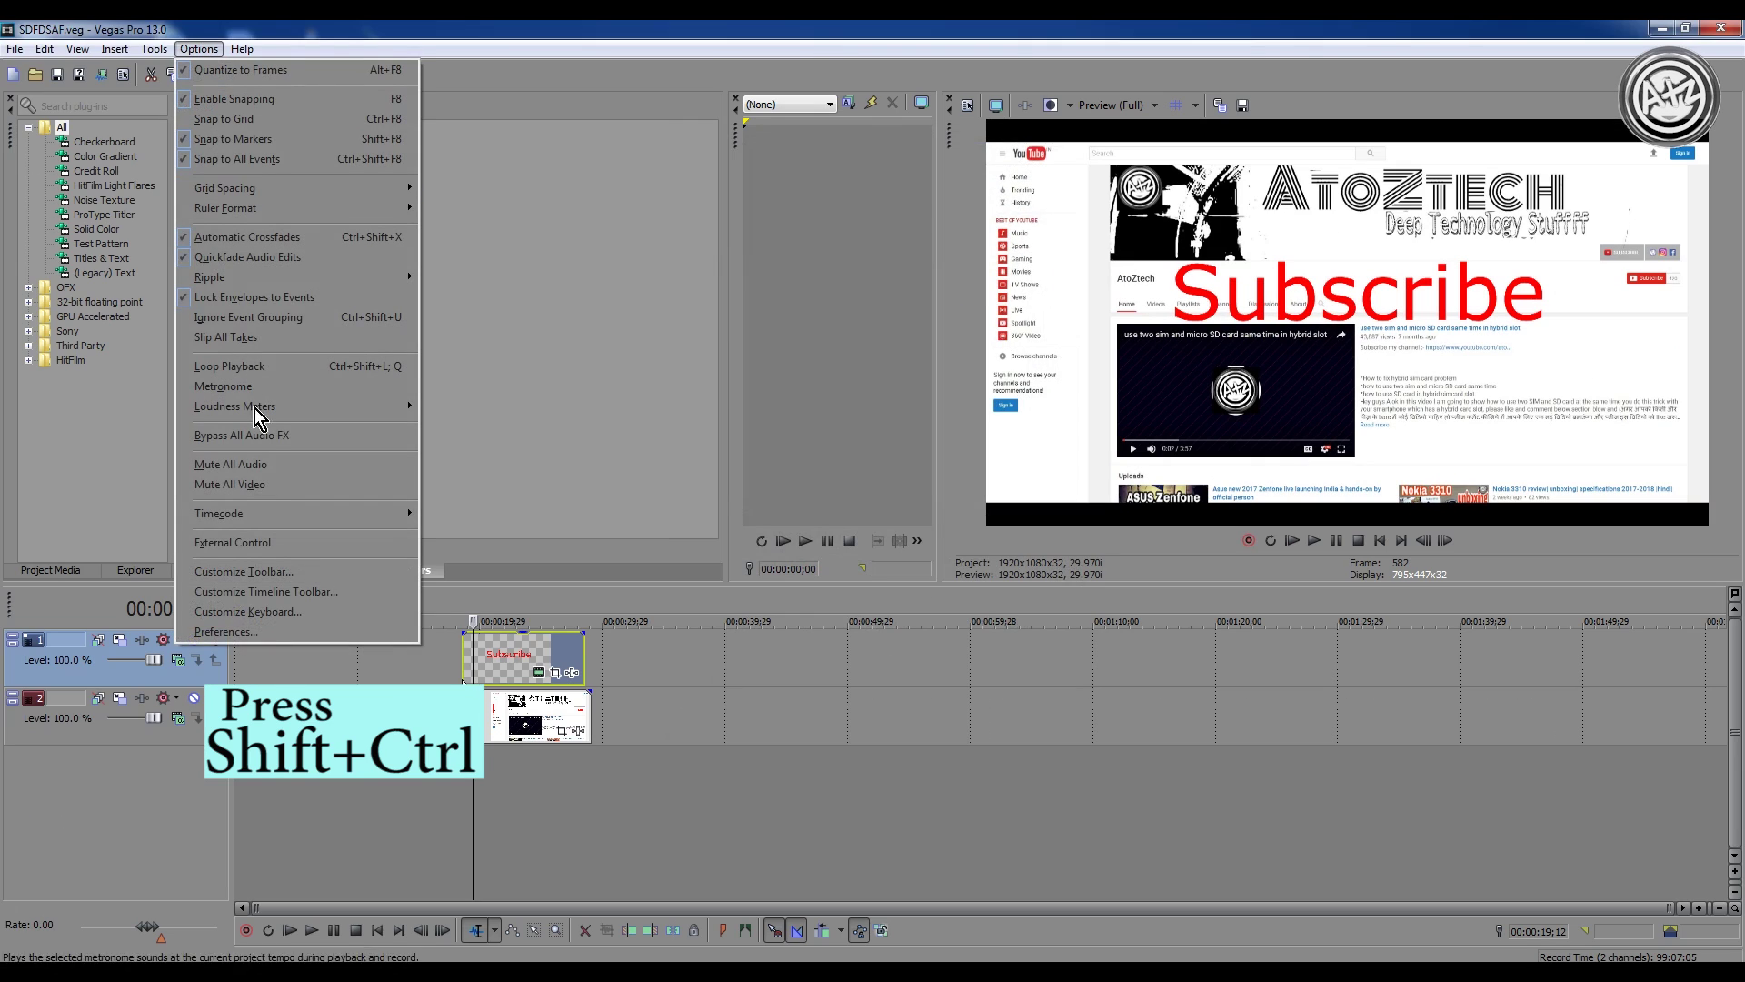
click(263, 620)
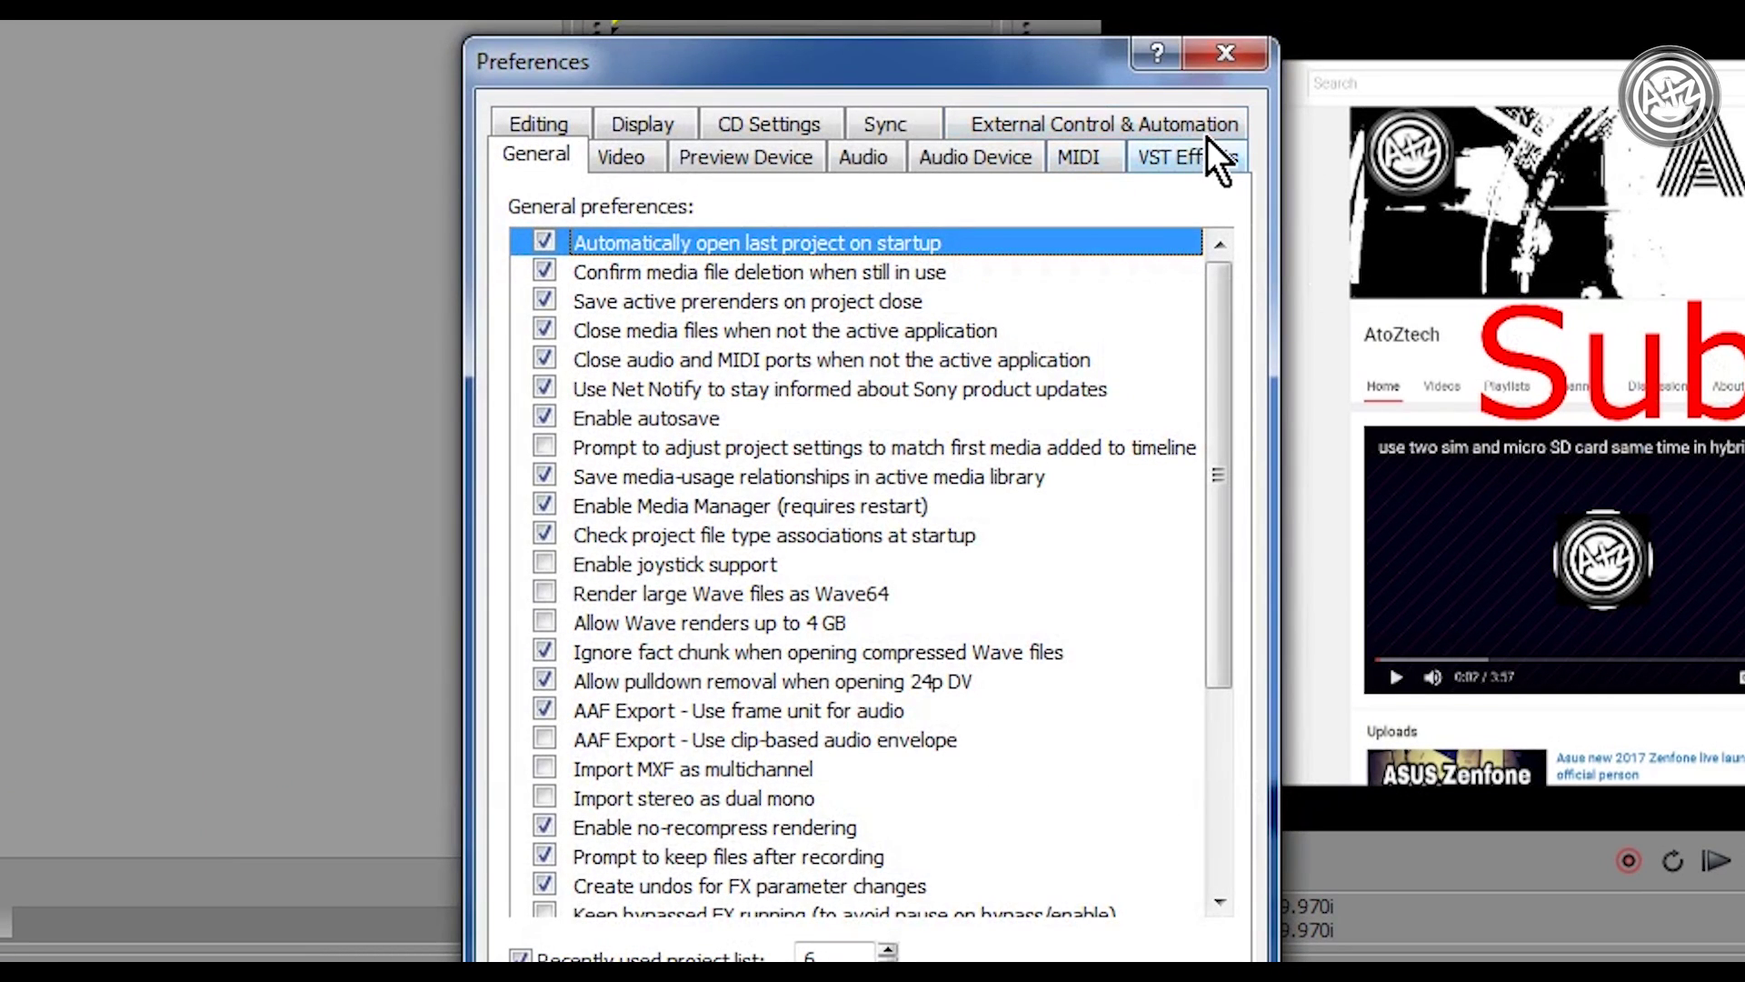
click(1226, 53)
click(200, 49)
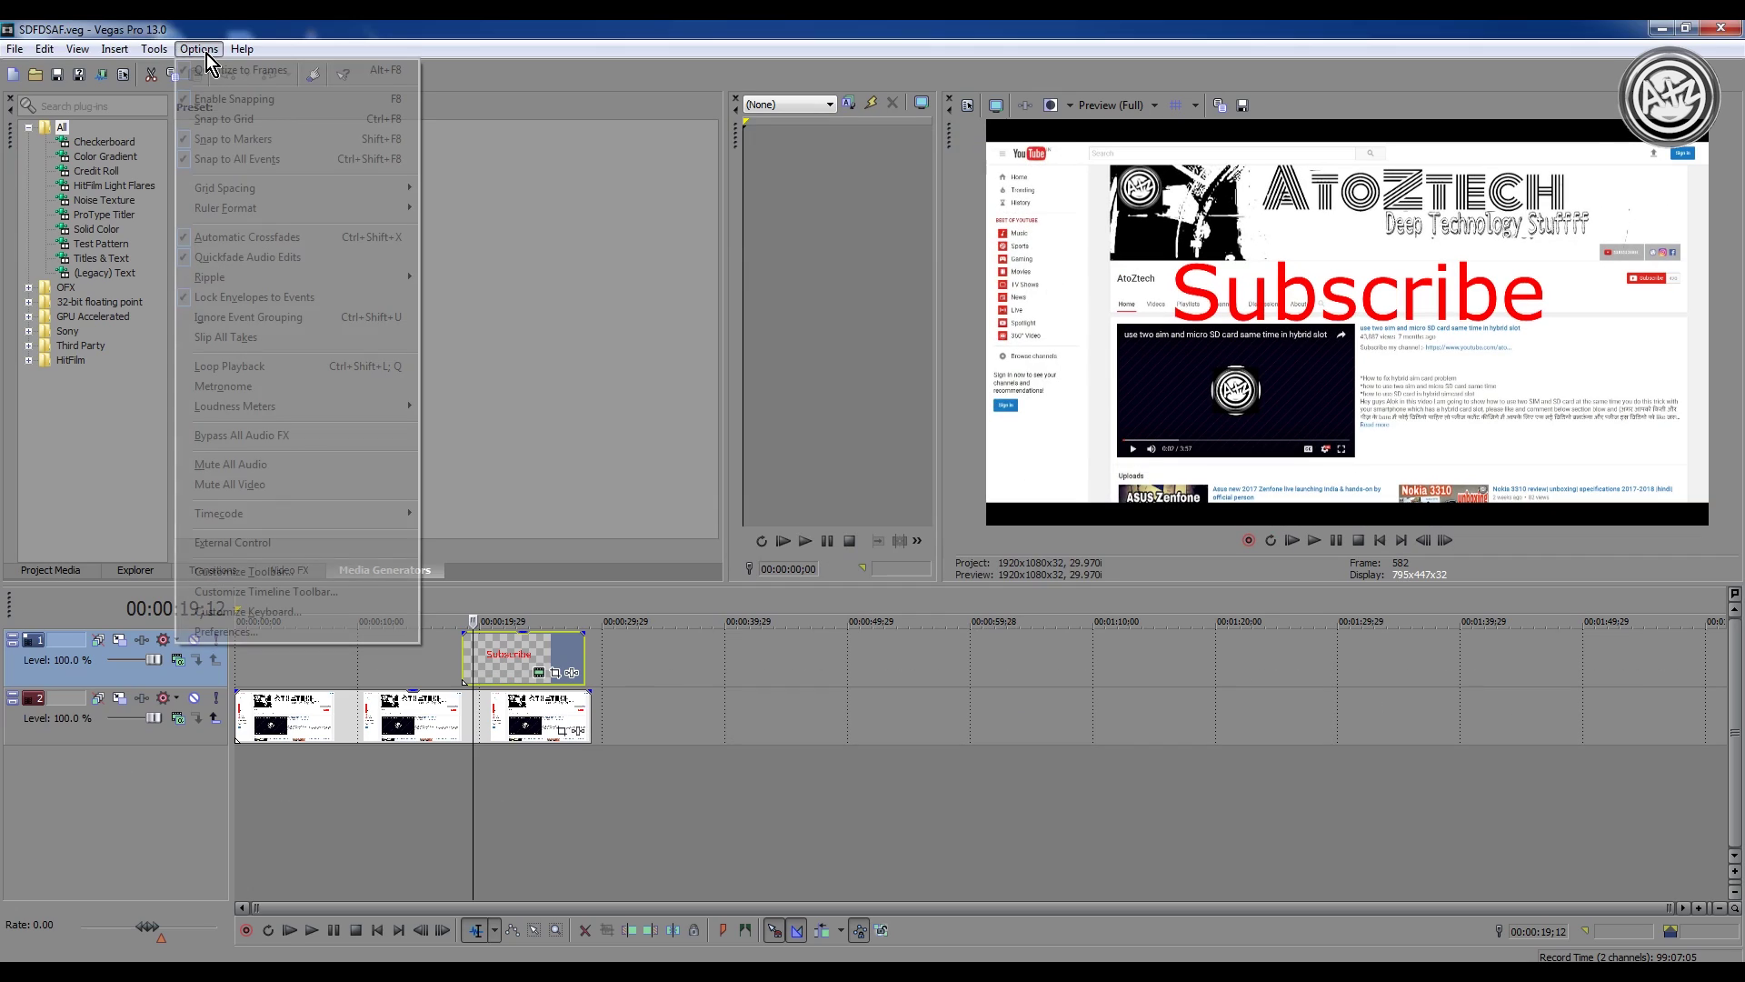
click(226, 629)
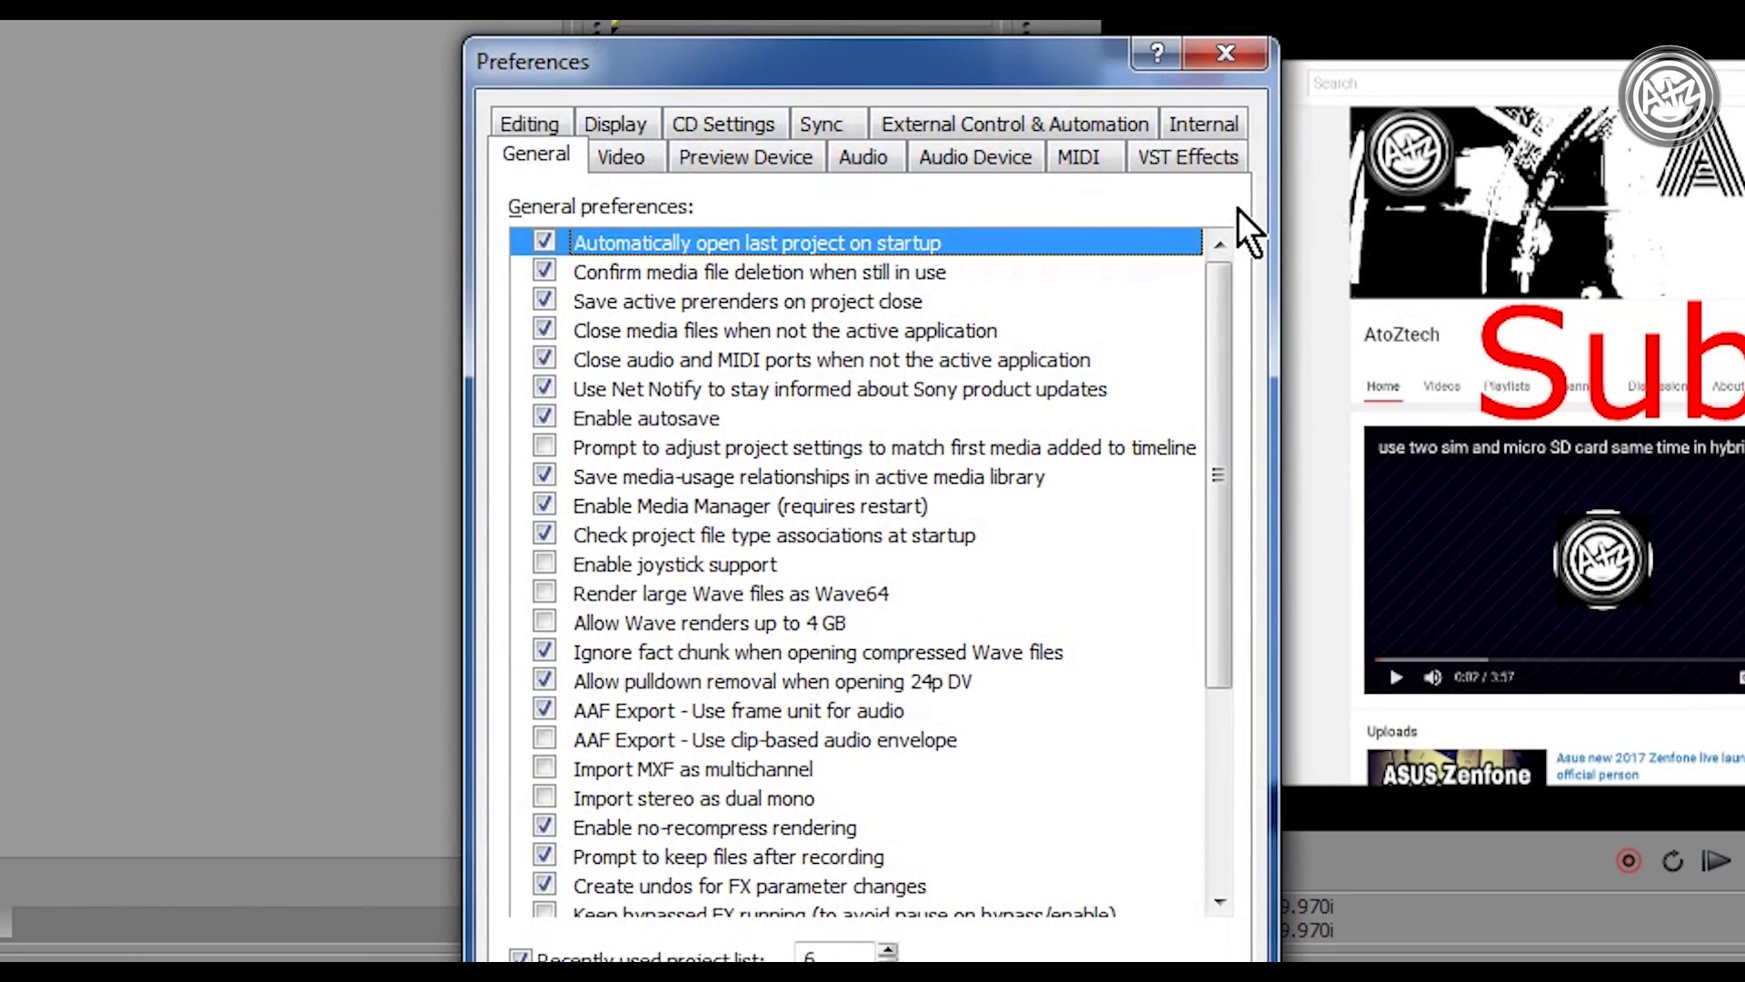
click(619, 158)
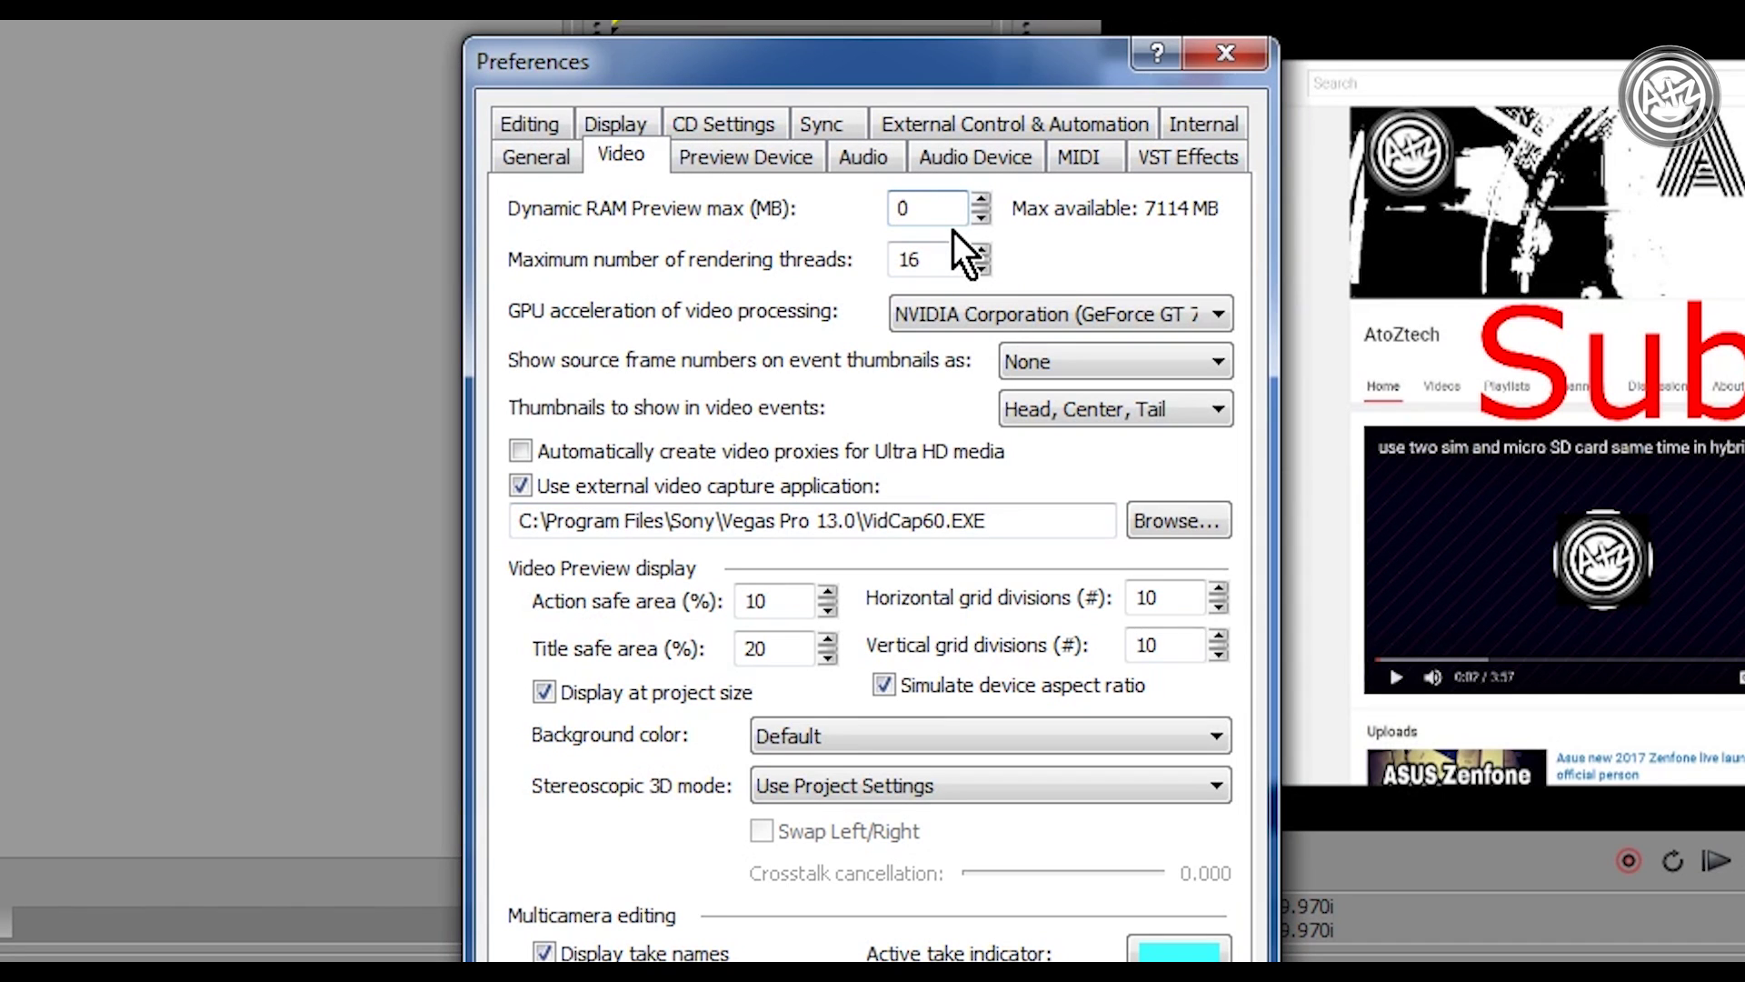
- Set maximum rendering threads to 2 and GPU acceleration of video processing to Off
double_click(946, 264)
text(2)
click(975, 300)
click(990, 346)
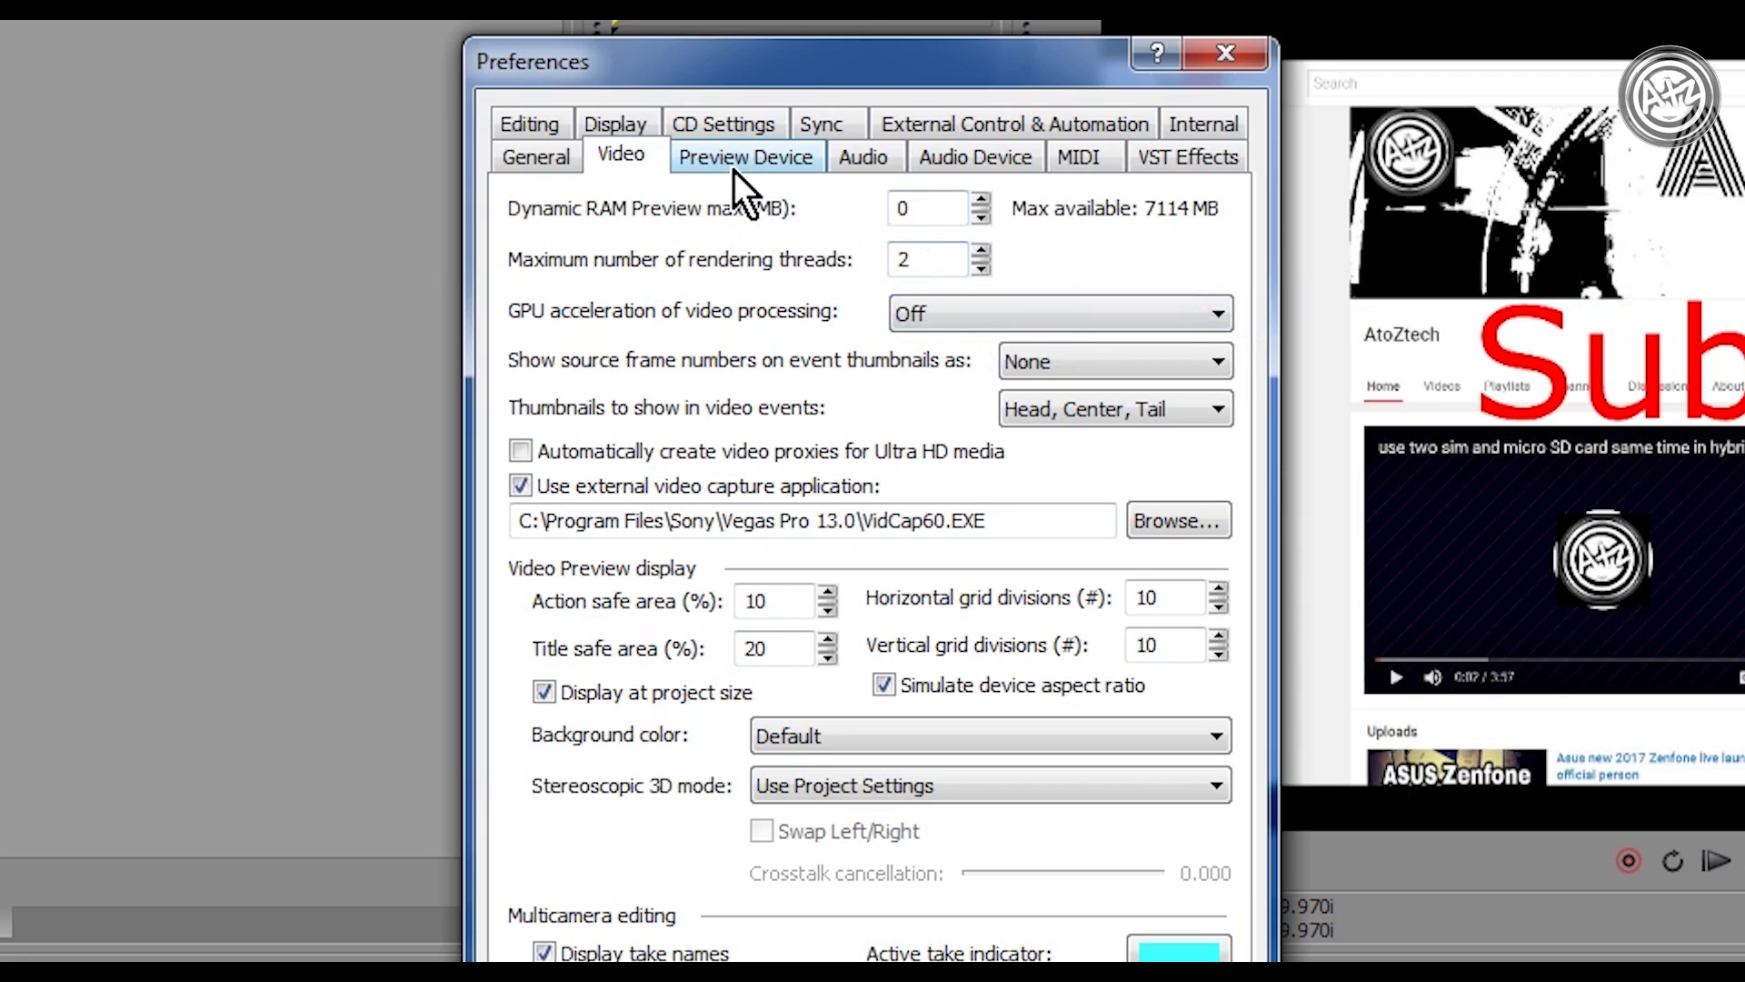
- Filter the Internal preferences by 'multi' and set Use Multi Monitor API's to FALSE
click(1200, 128)
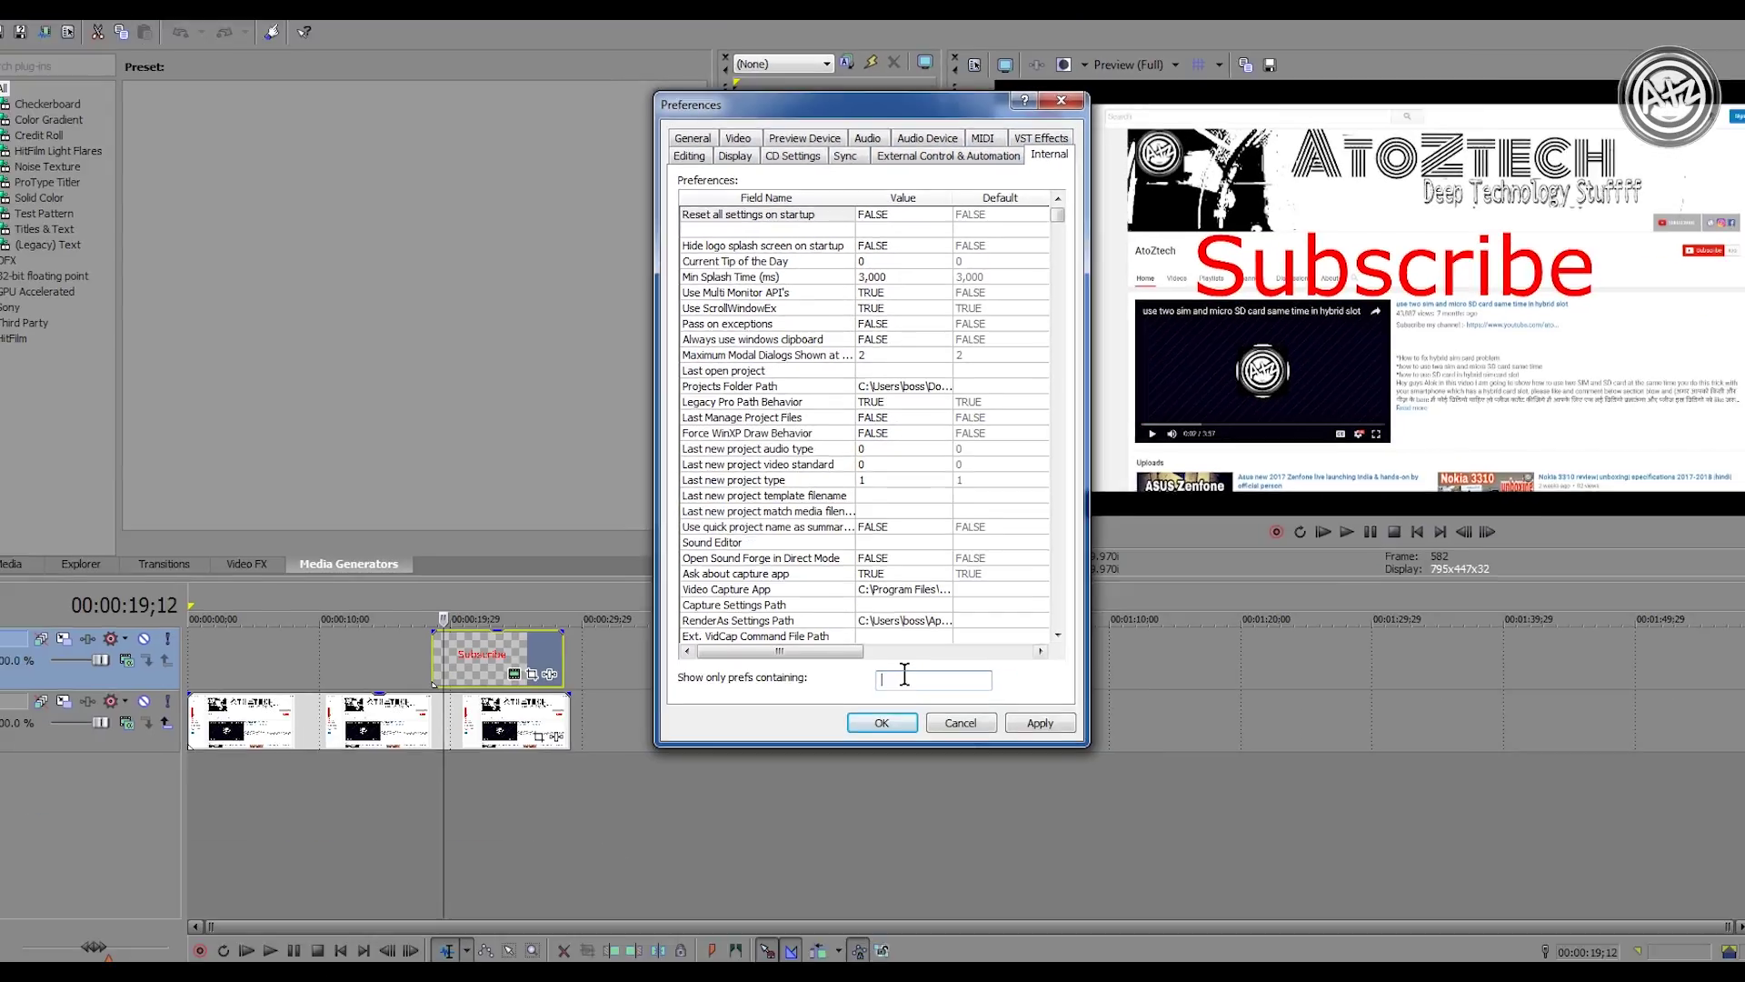
text(mu)
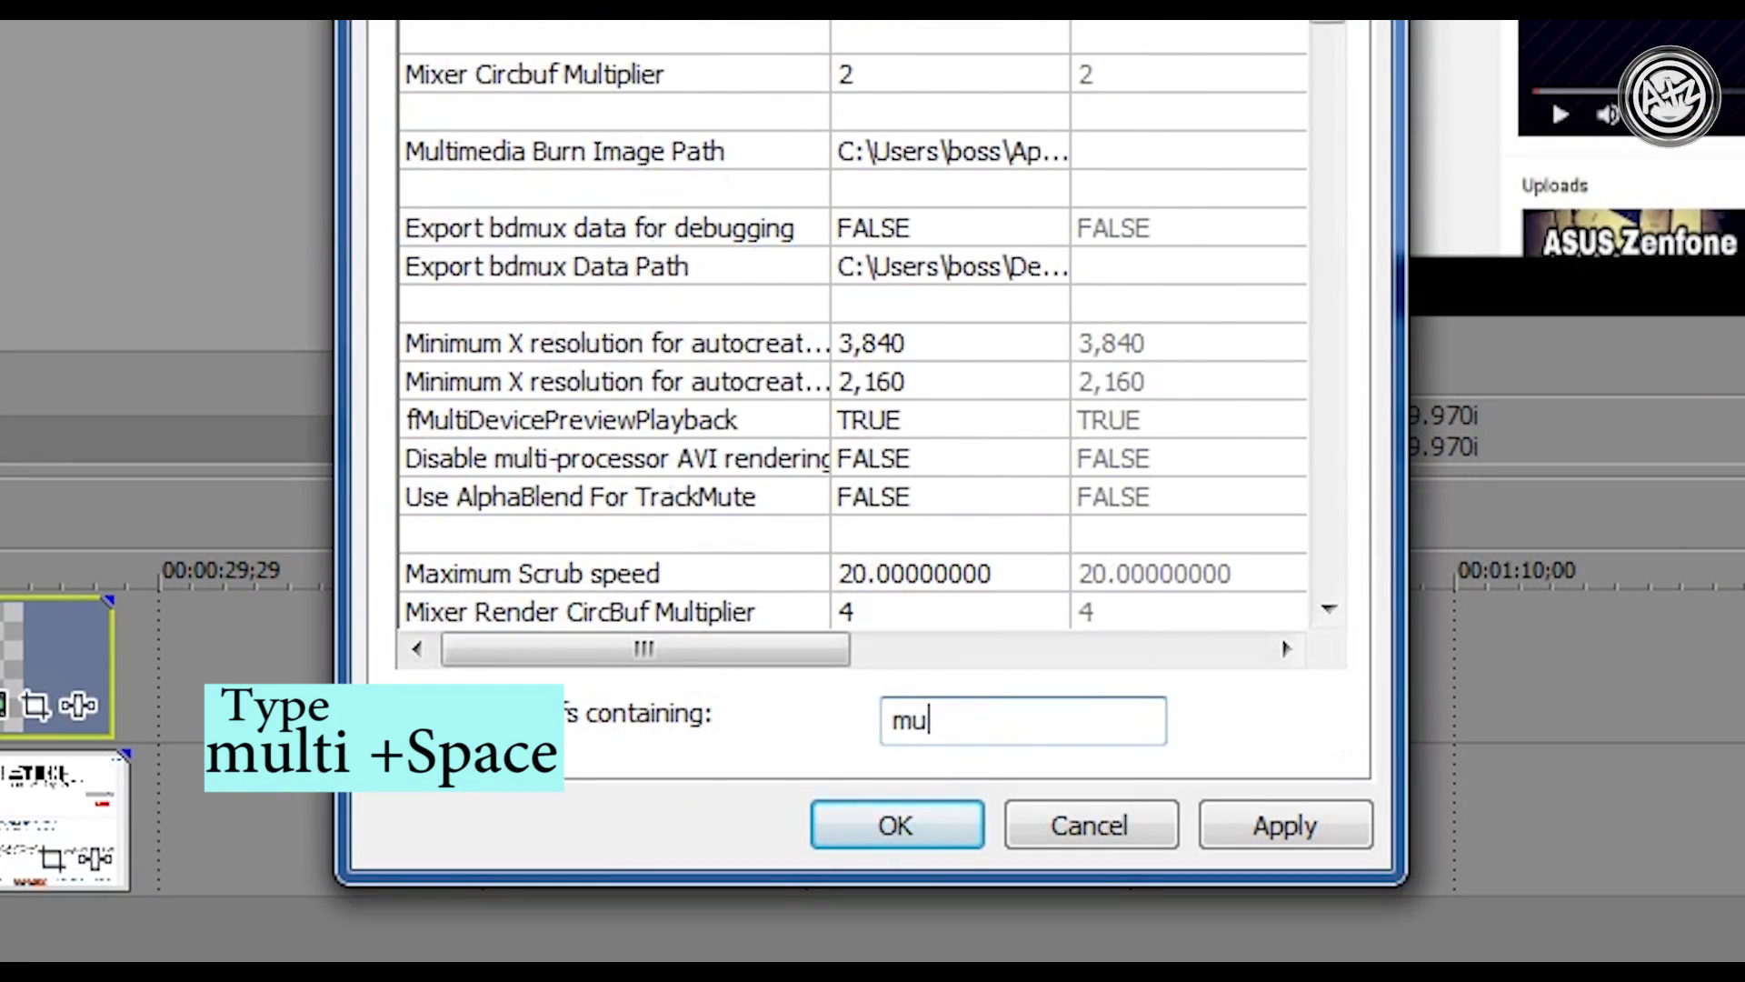
text(lti)
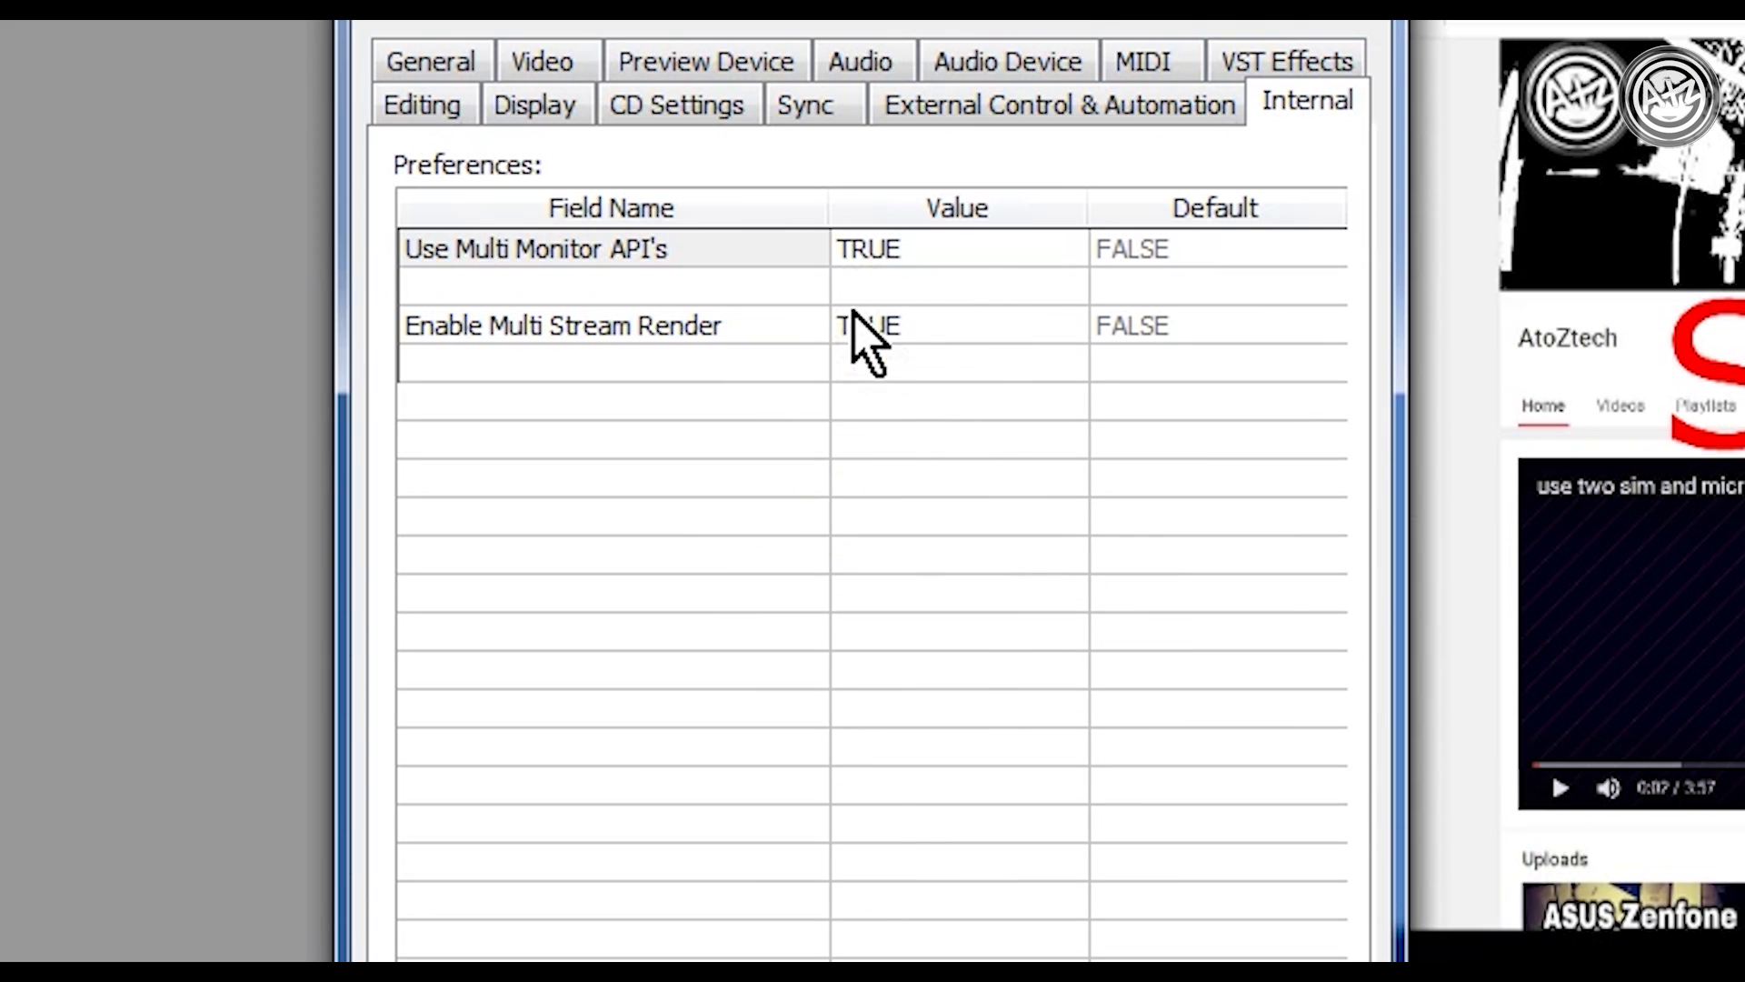
click(891, 254)
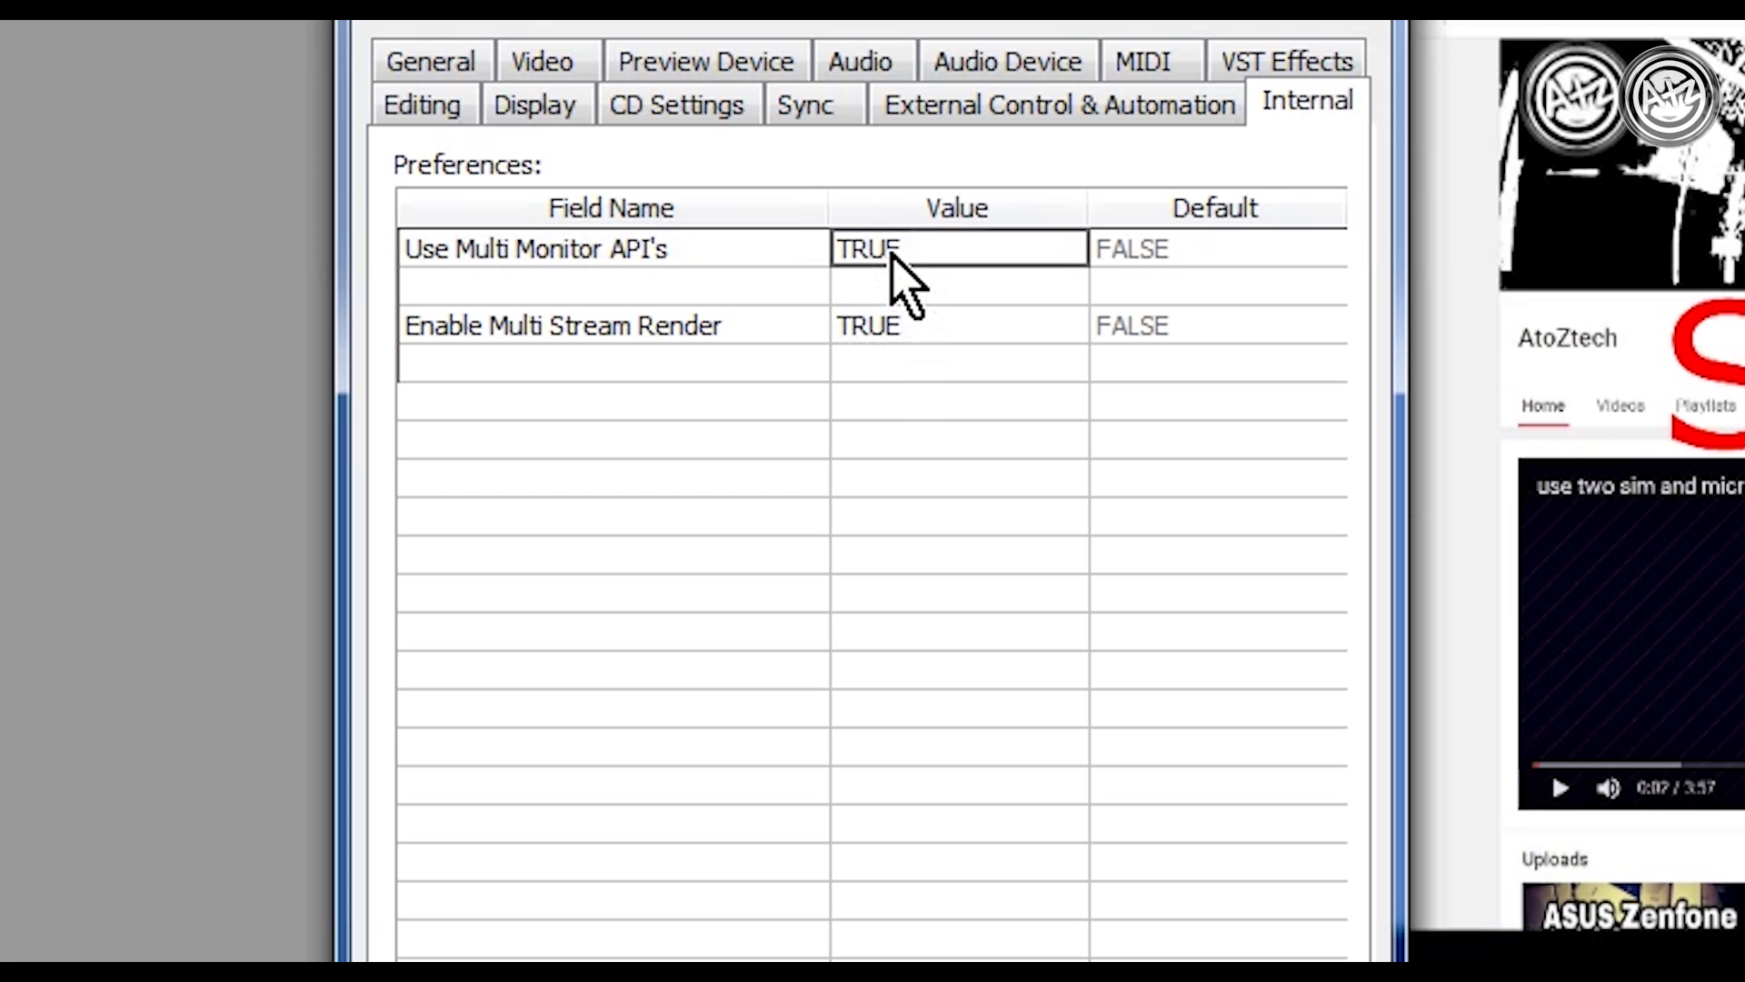
double_click(890, 251)
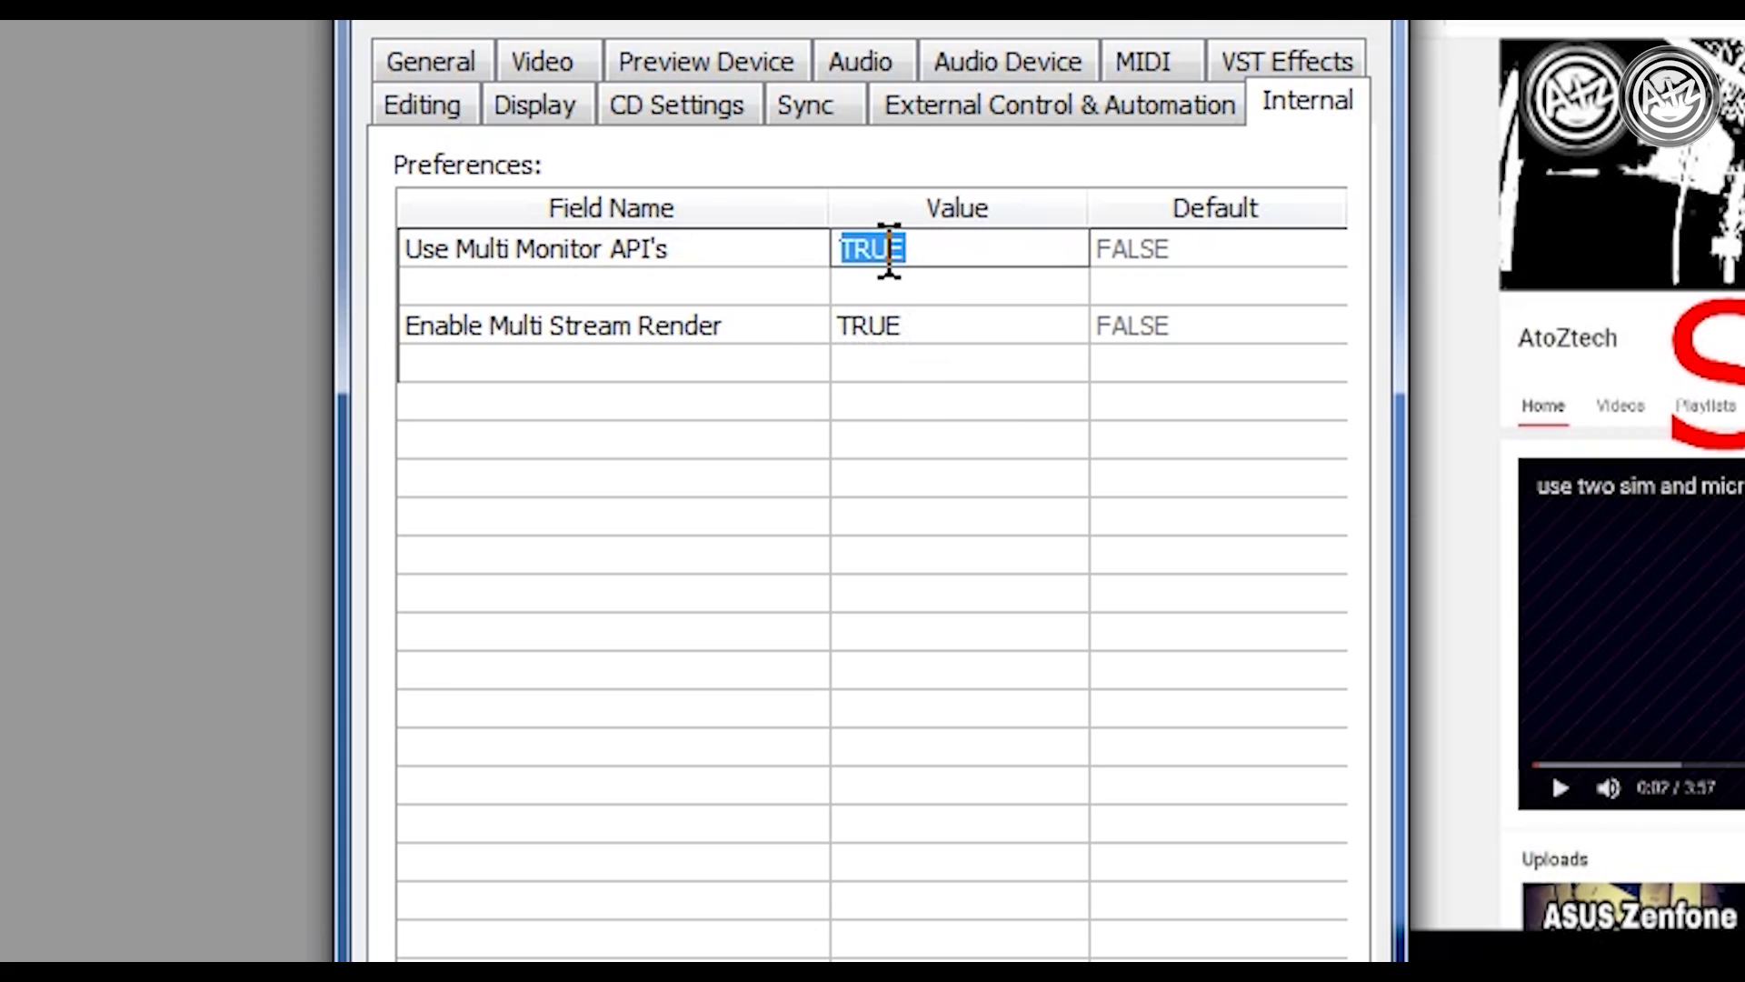
text(FALSE)
key(Return)
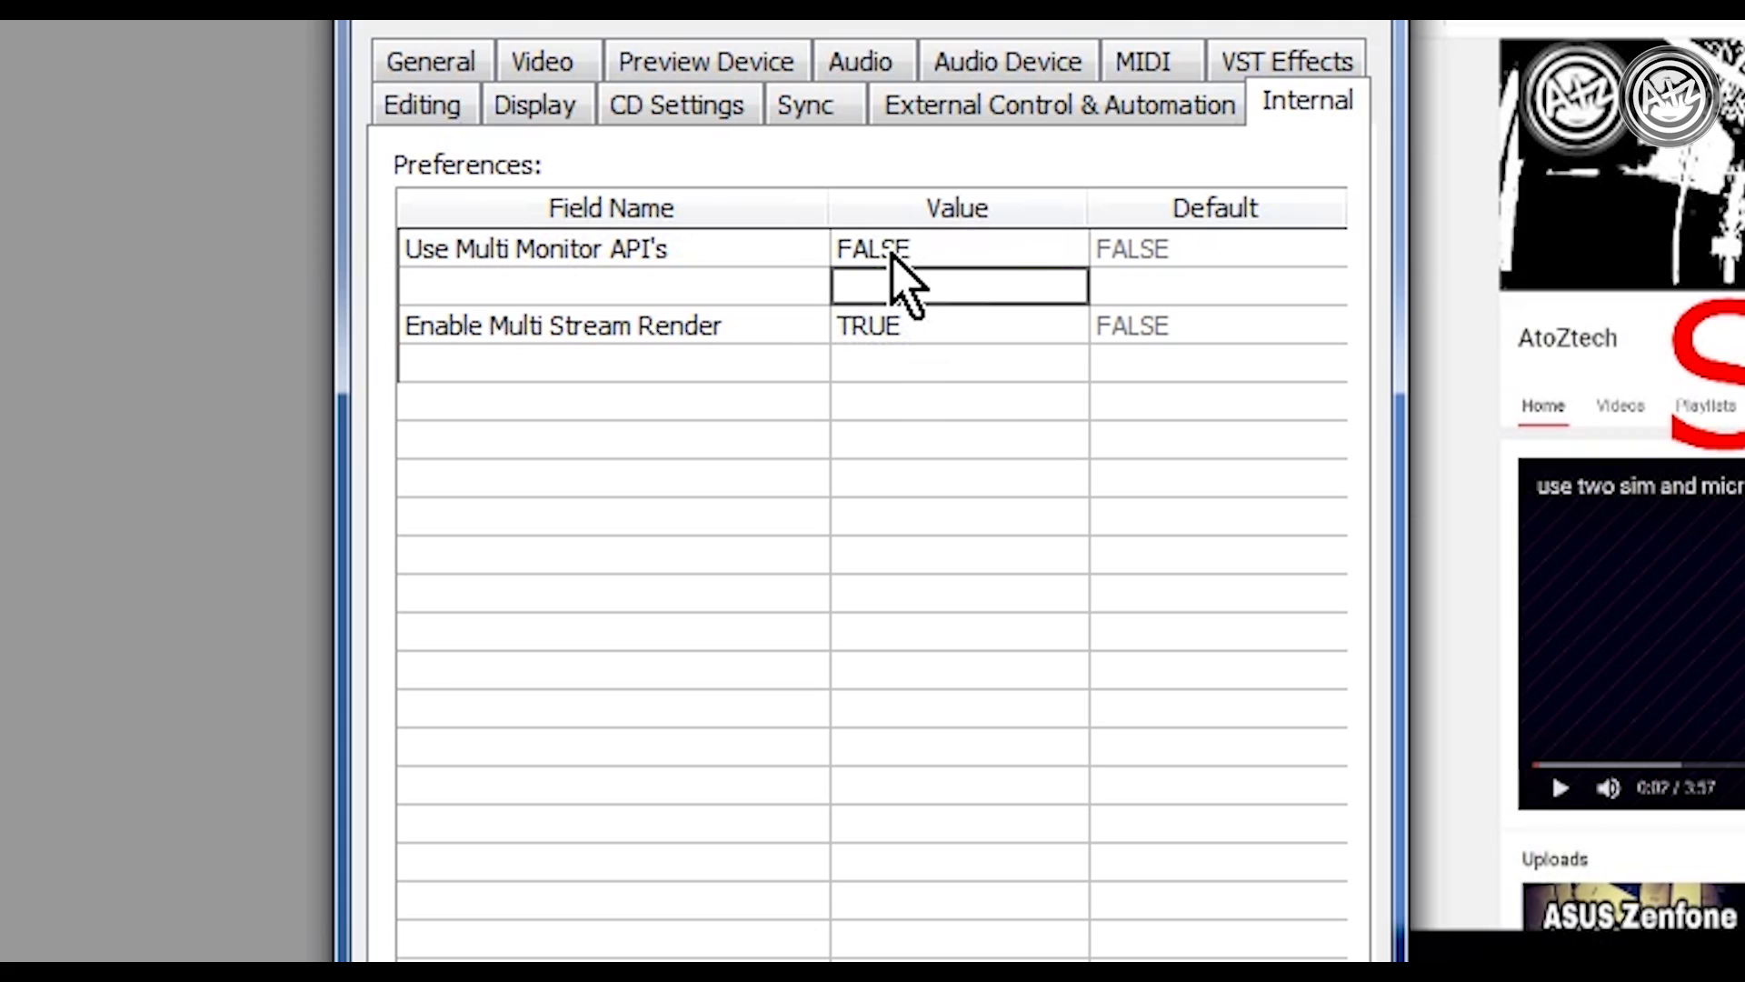
- Set Enable Multi Stream Render to FALSE, apply, and accept the restart notice
click(882, 333)
double_click(881, 329)
text(0)
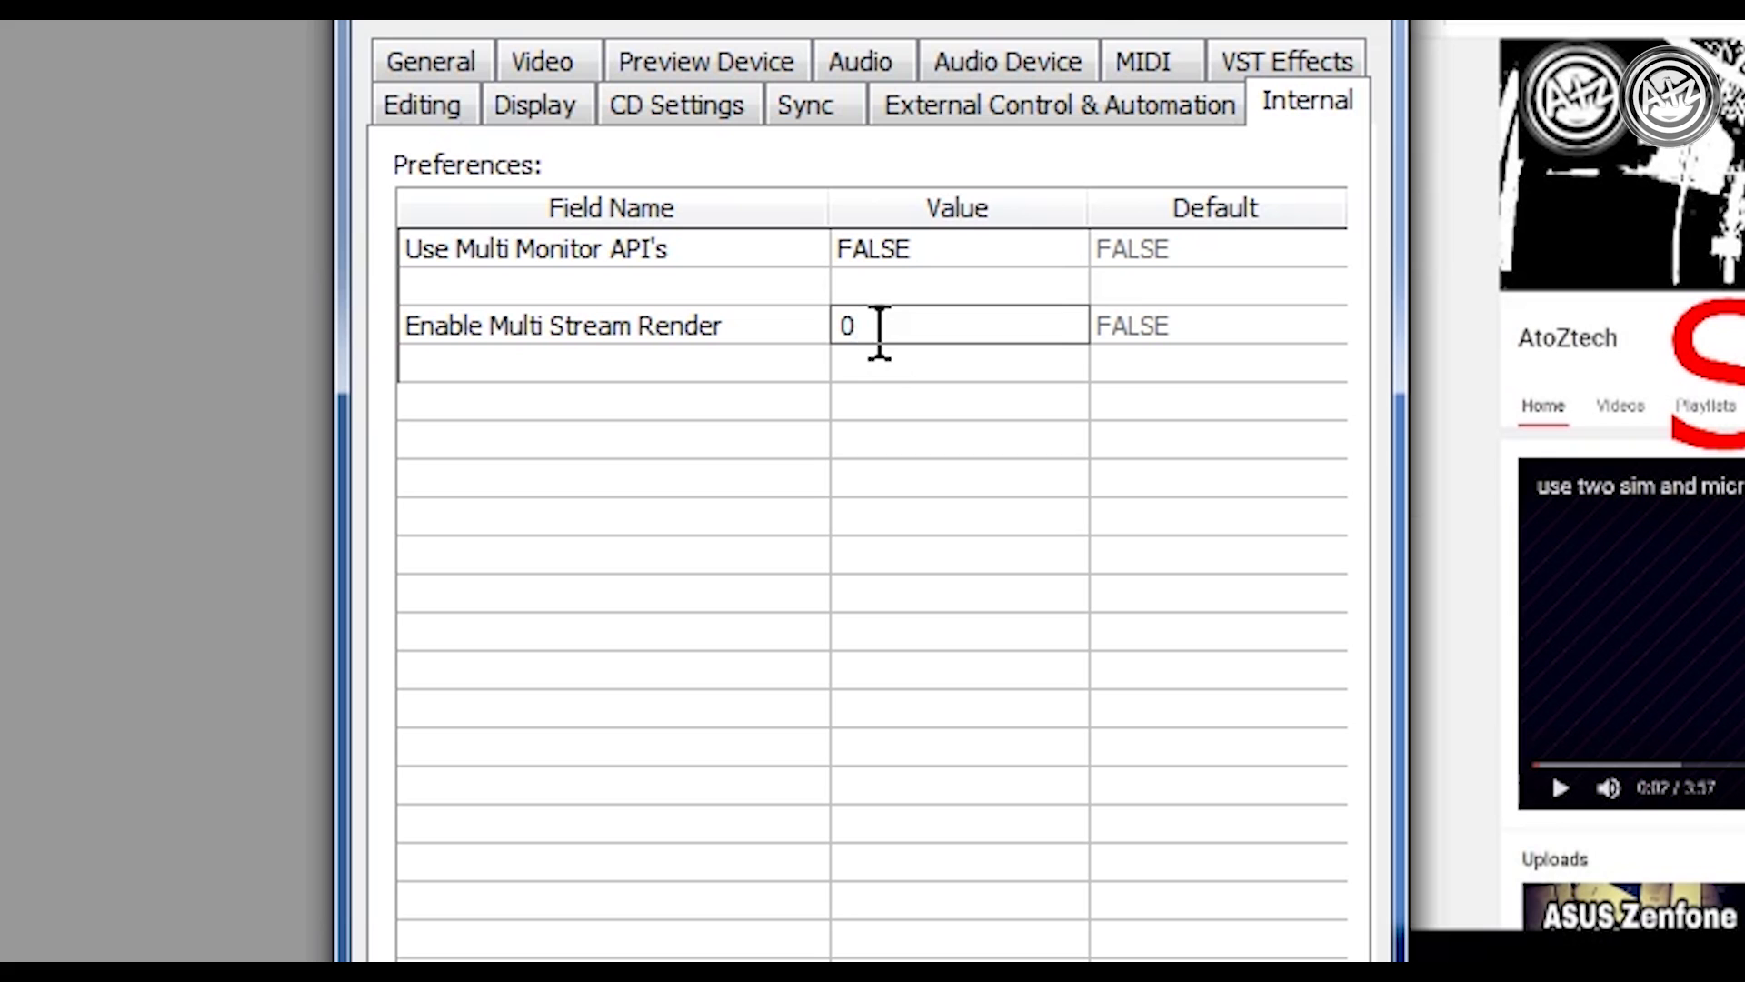
key(Return)
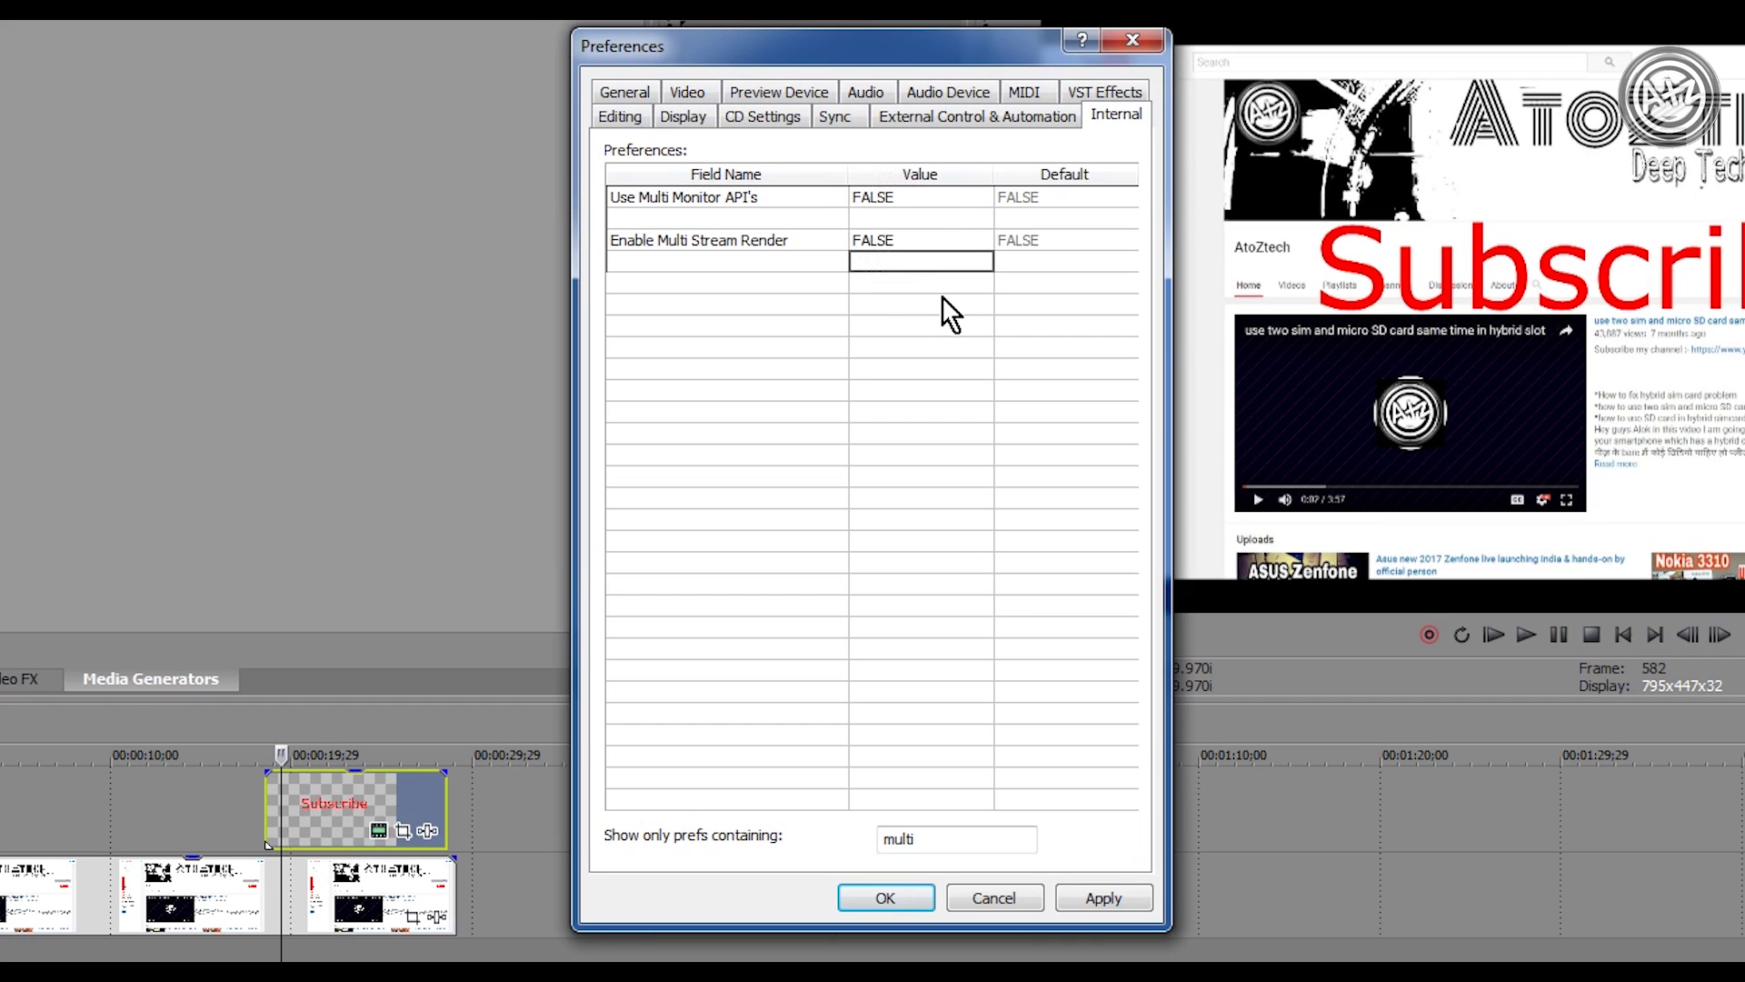
click(1107, 905)
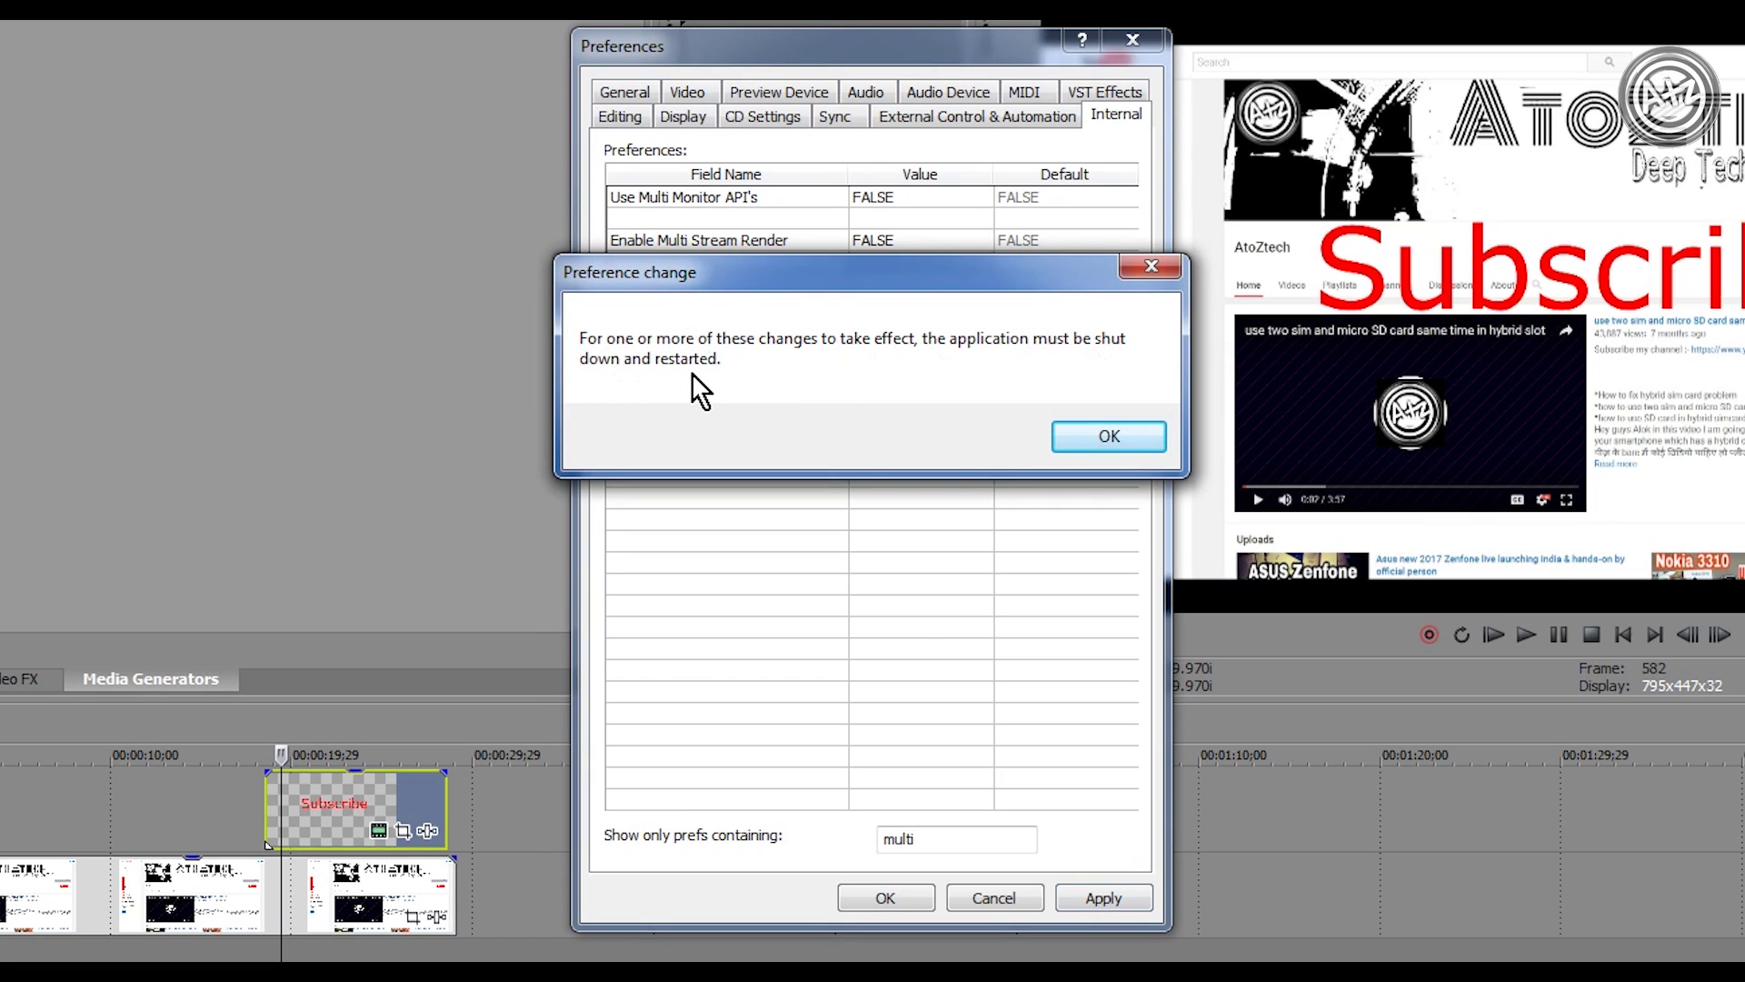
click(1109, 436)
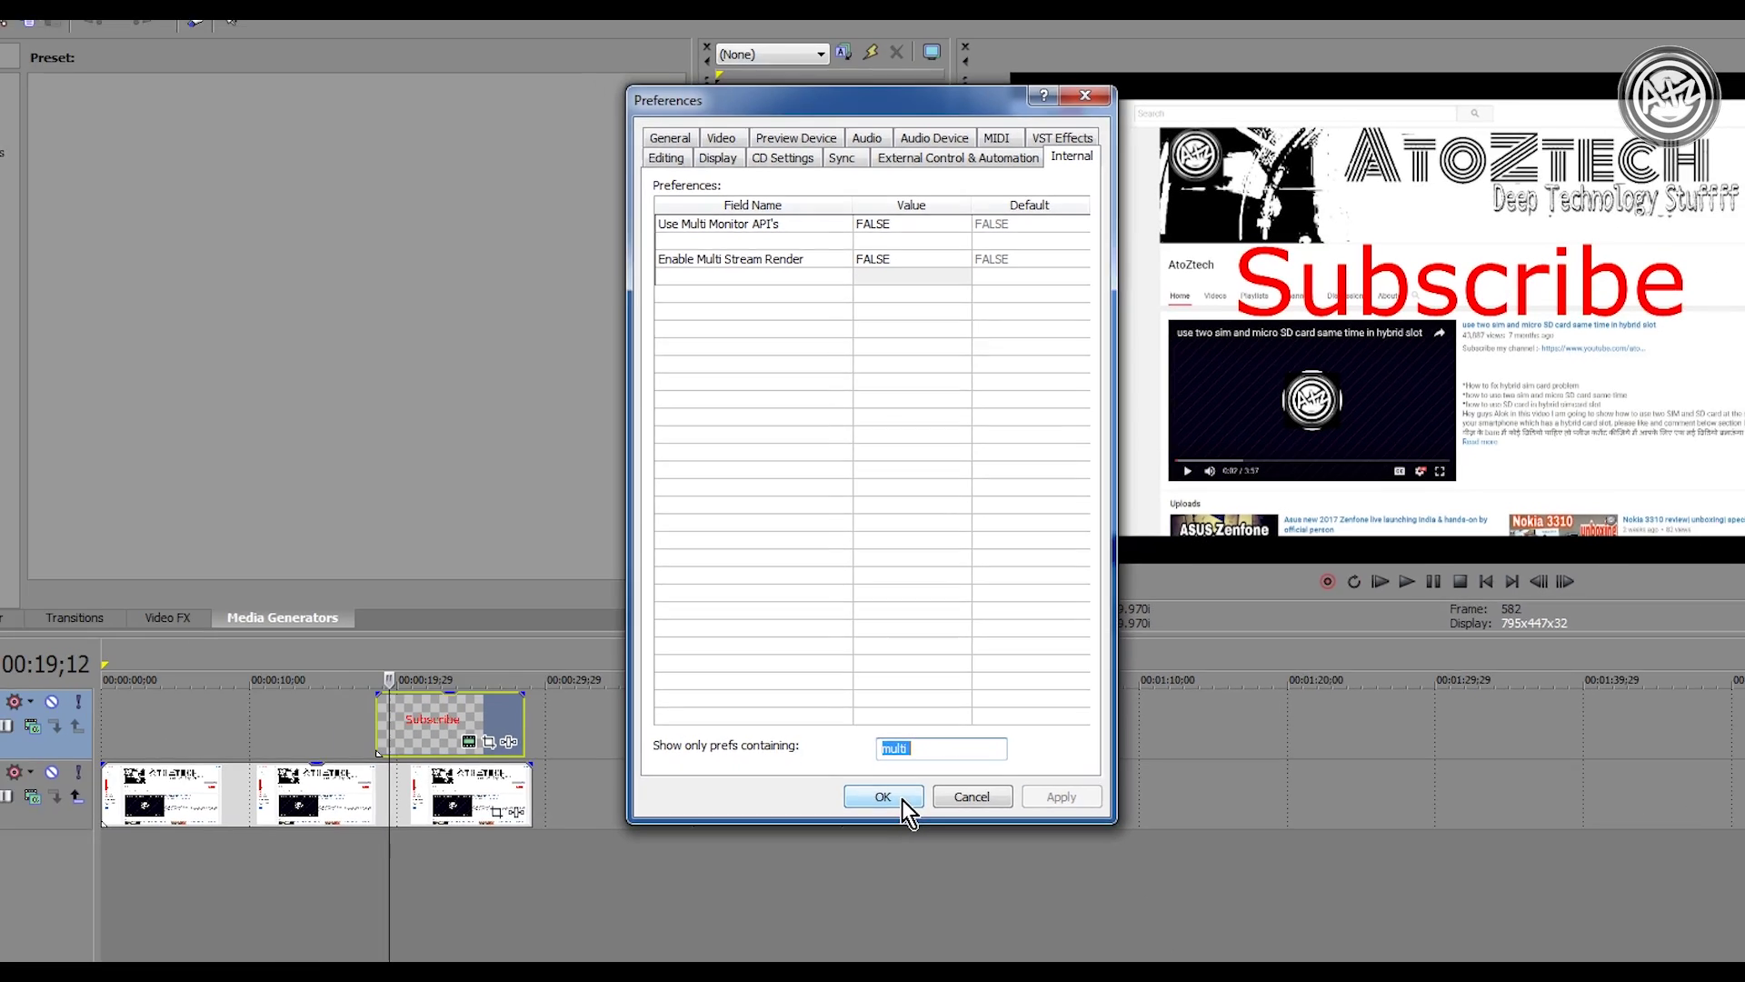
click(908, 900)
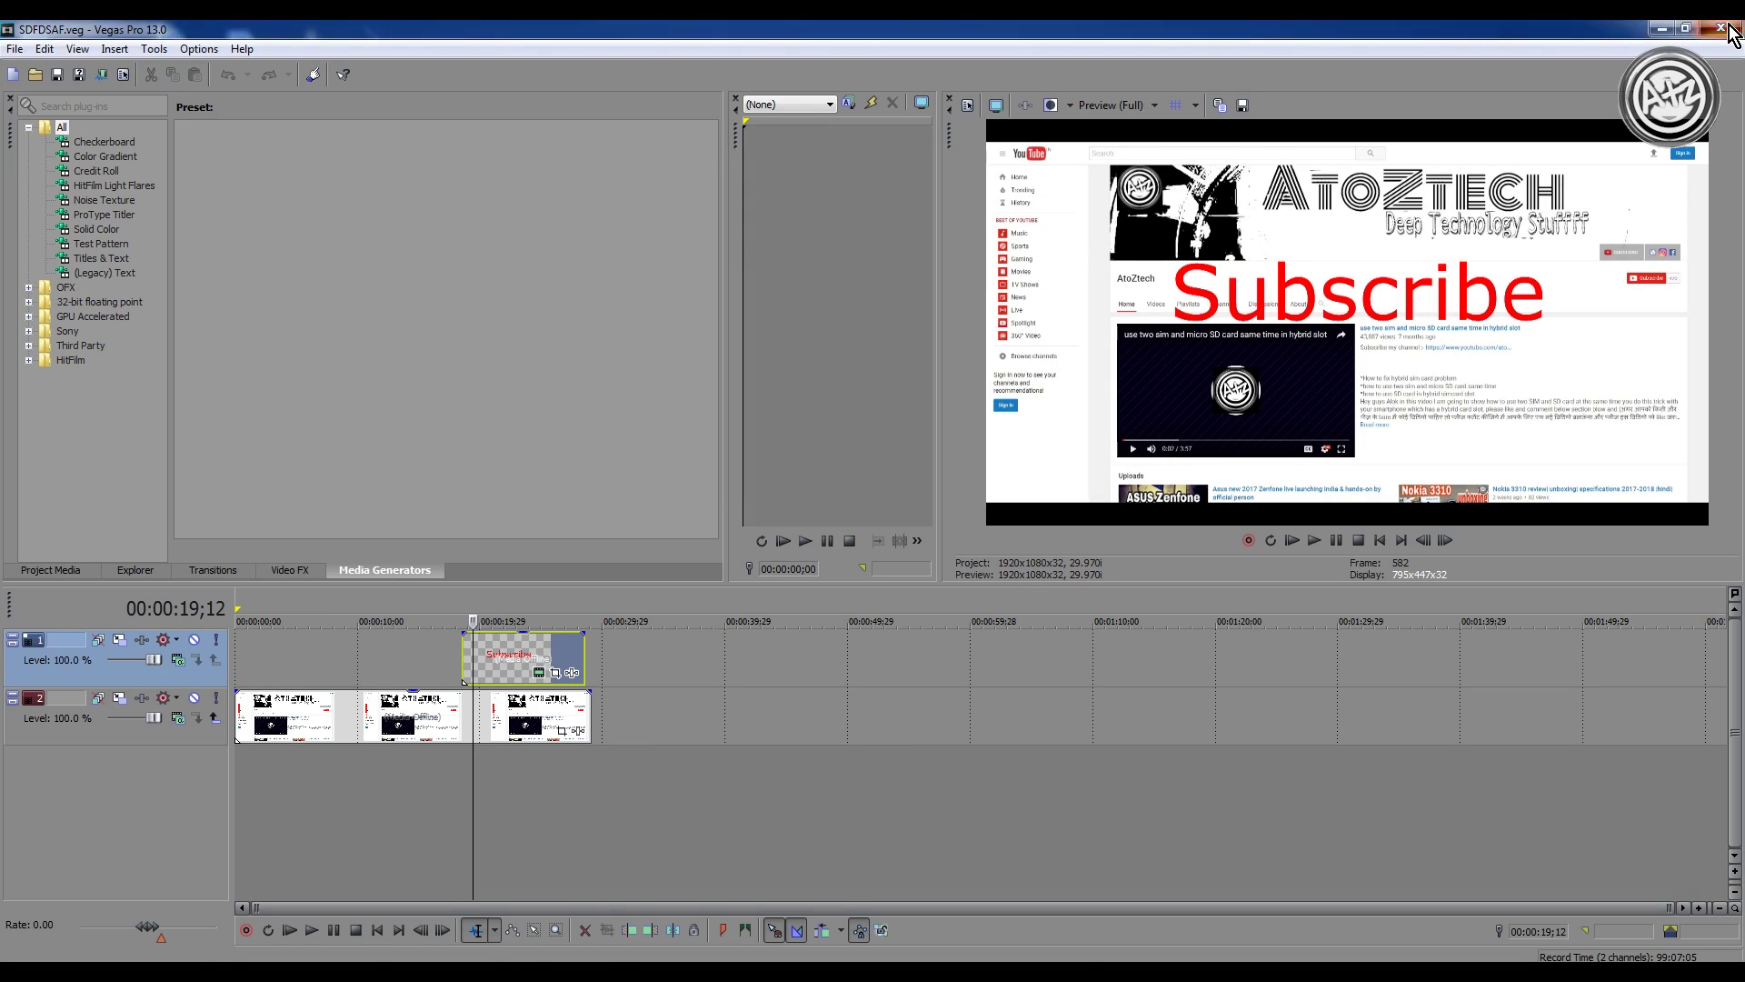
- Close and relaunch Vegas Pro, then preview the Subscribe title in the reopened SDFDSAF project
click(1730, 34)
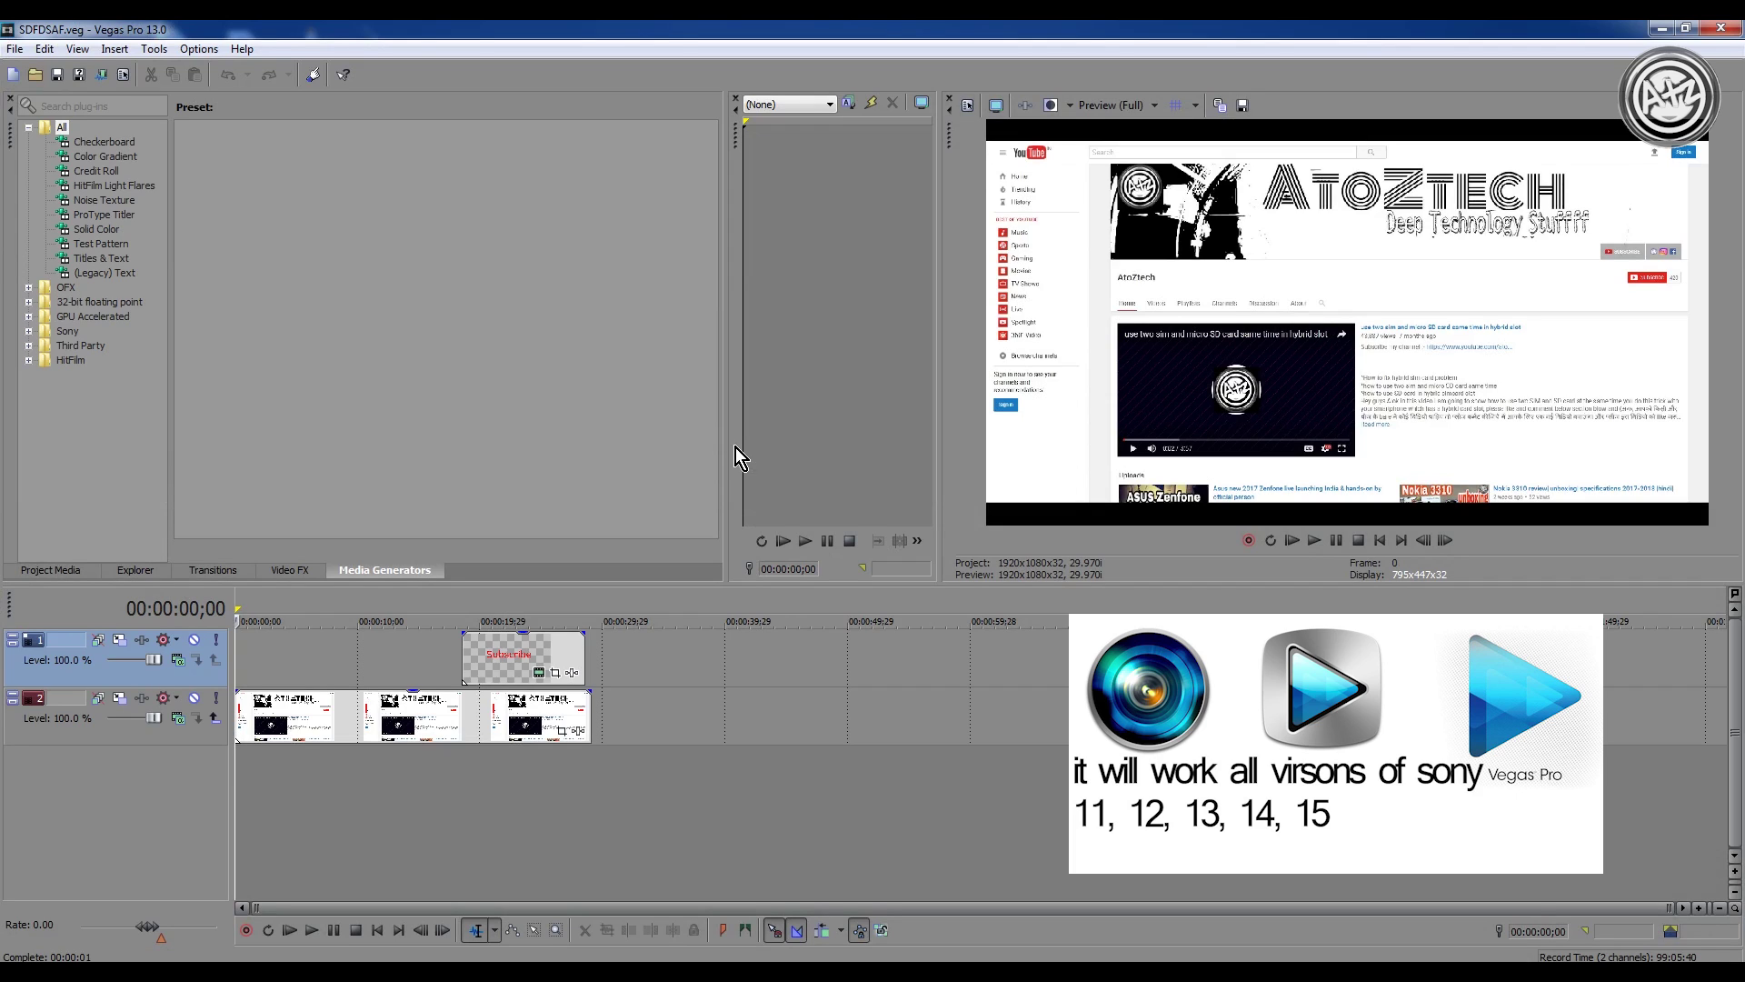
click(503, 659)
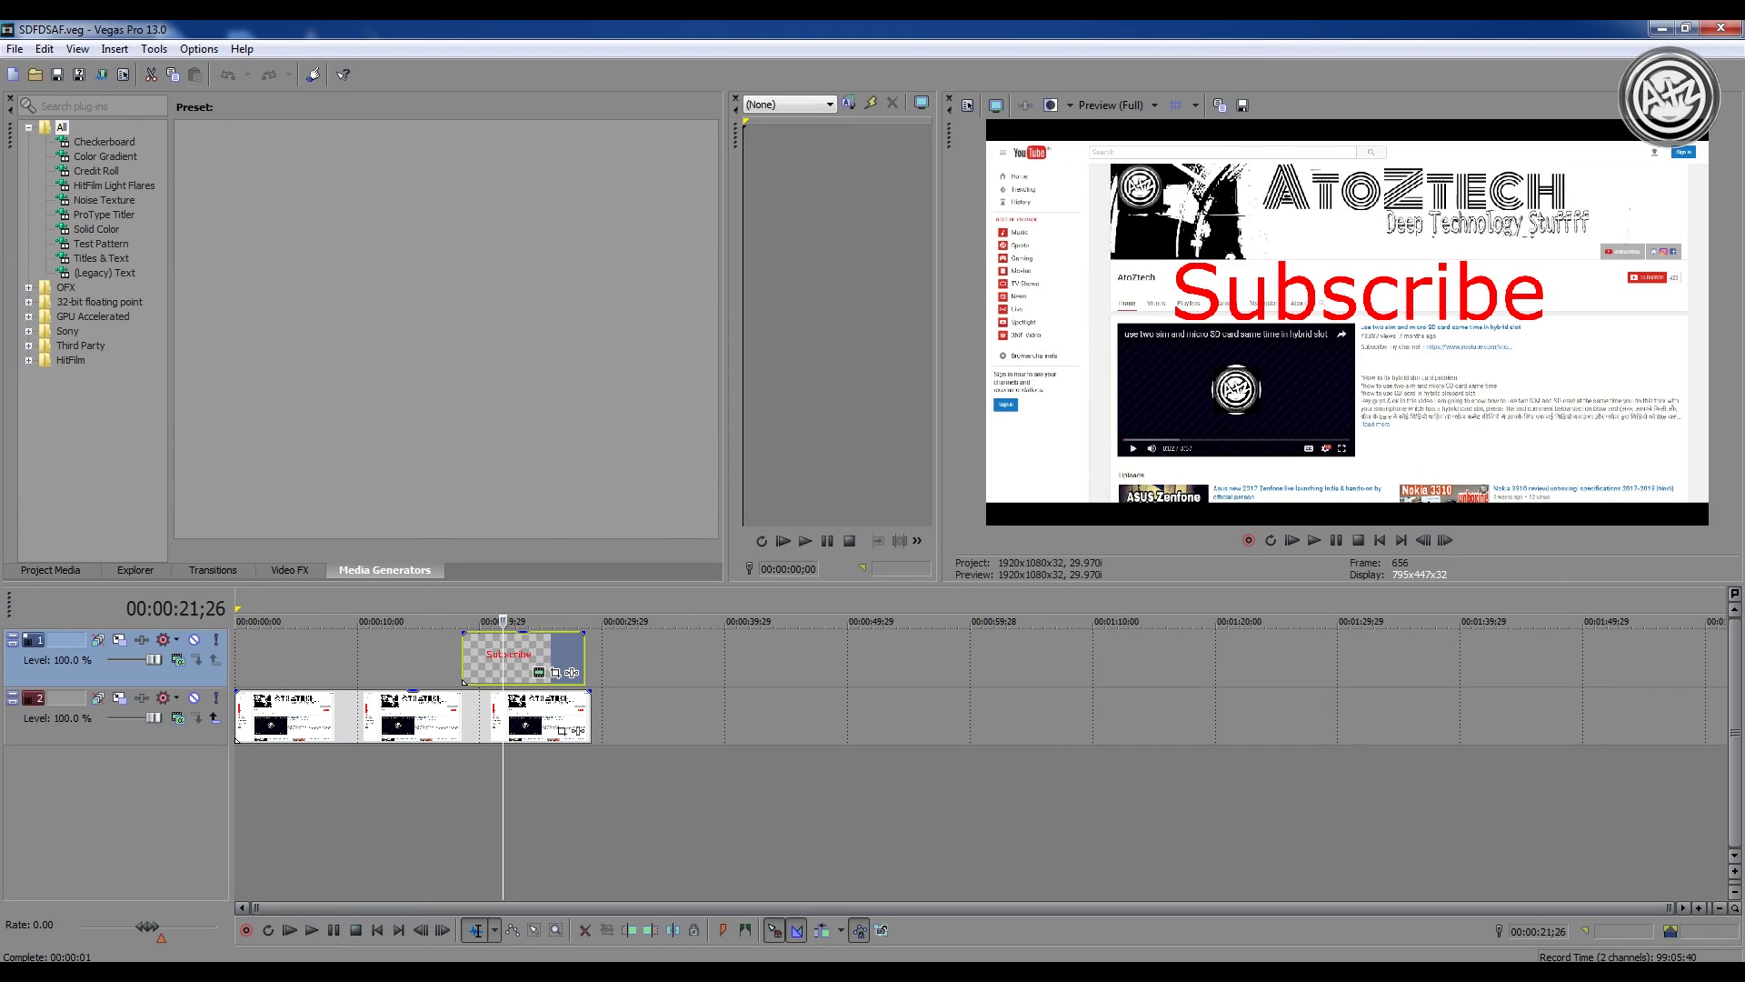
- Drag the first zenfone 3 delux video from Explorer onto the Vegas timeline
click(346, 891)
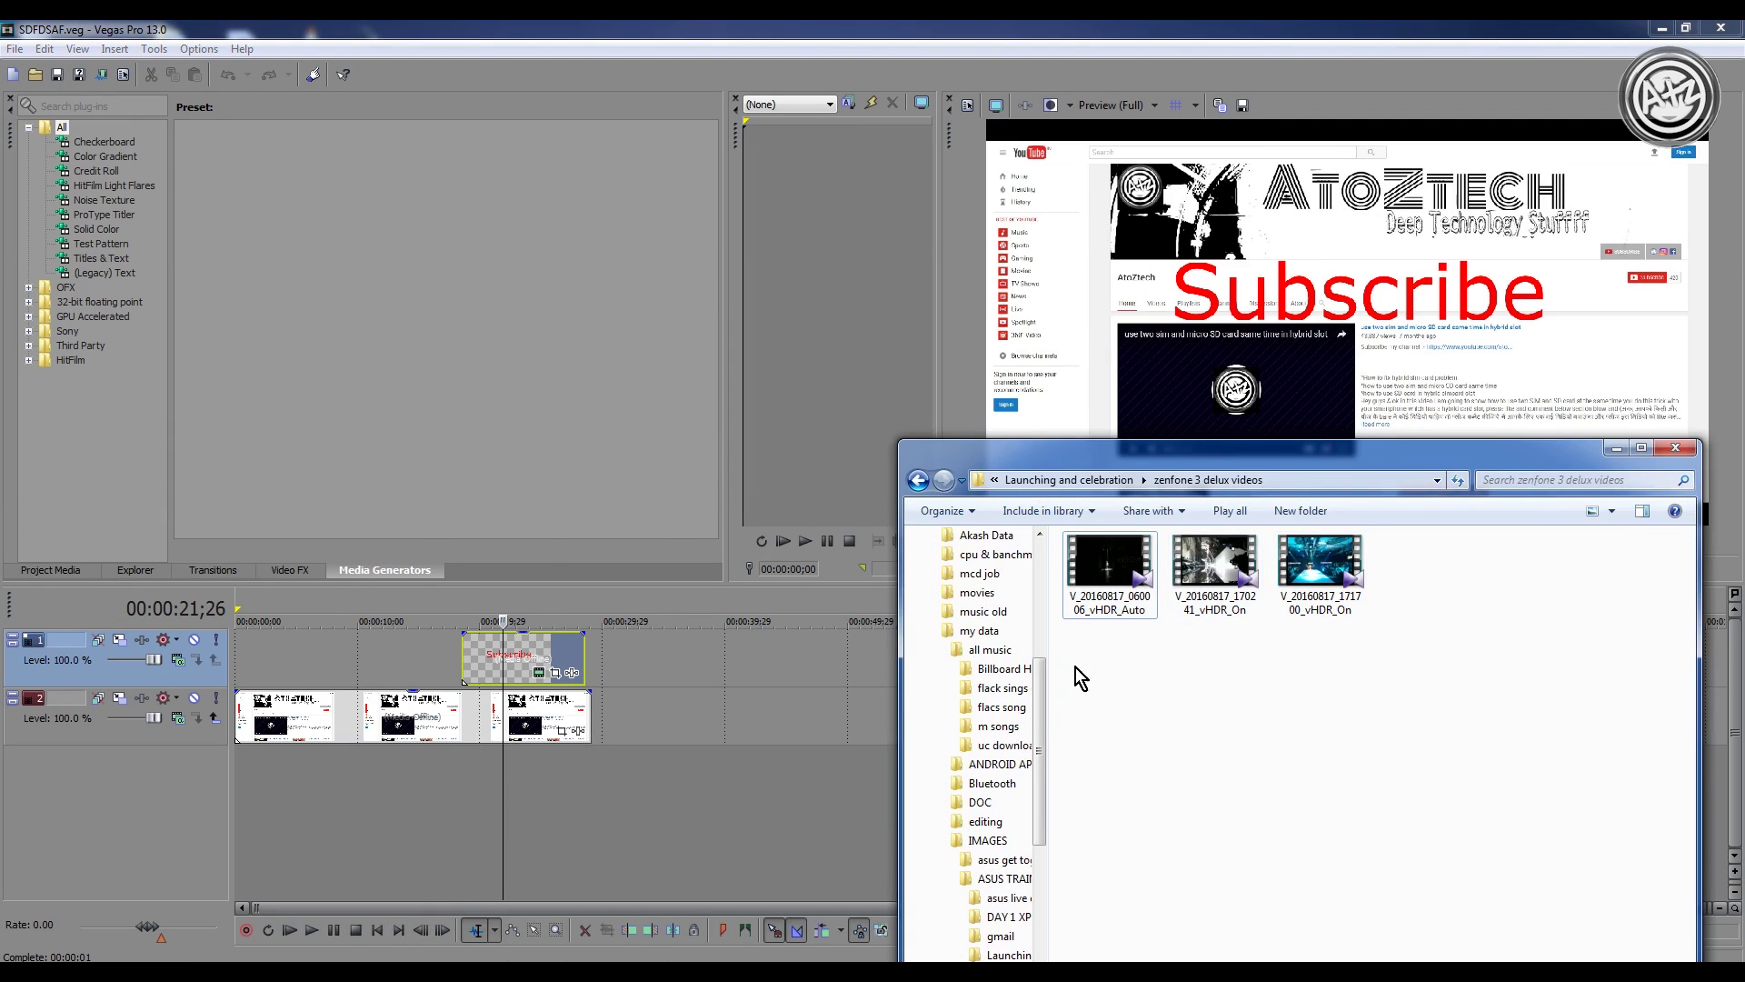
click(1111, 573)
drag(1115, 575, 779, 661)
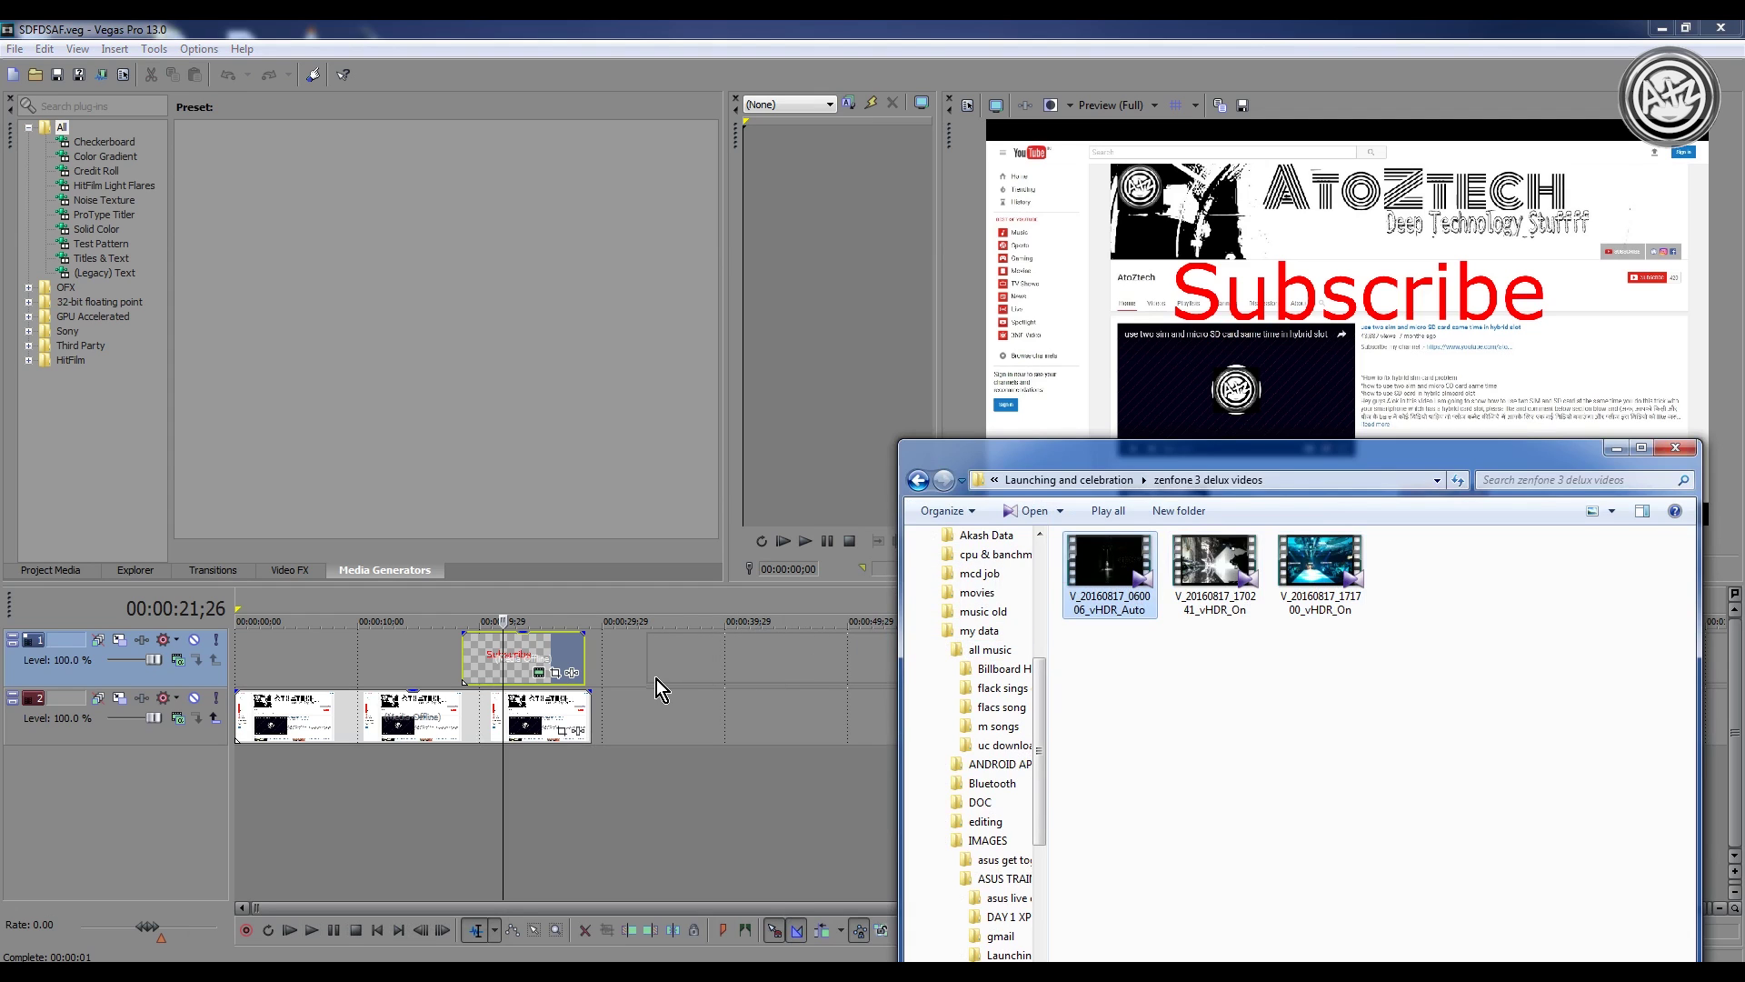
drag(656, 679, 656, 679)
scroll(658, 679, down, 3)
click(559, 658)
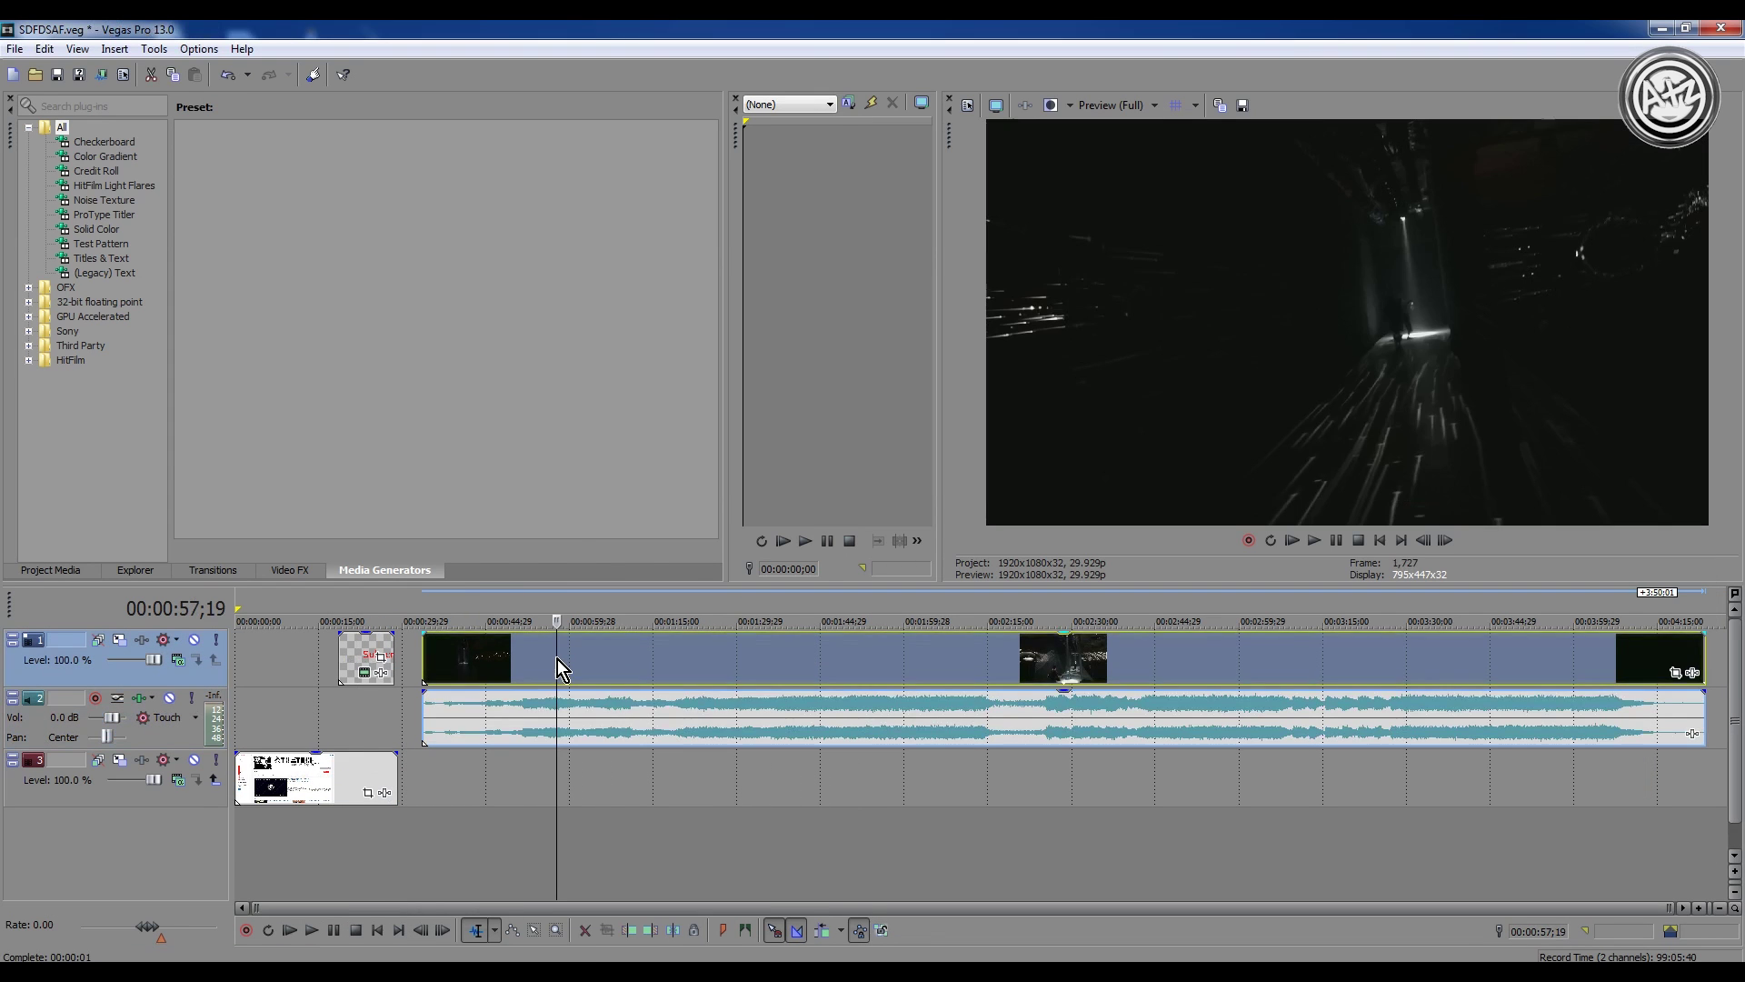
- Scrub the long video around 1:26 and 1:37, then delete its video and audio events
click(621, 663)
click(716, 664)
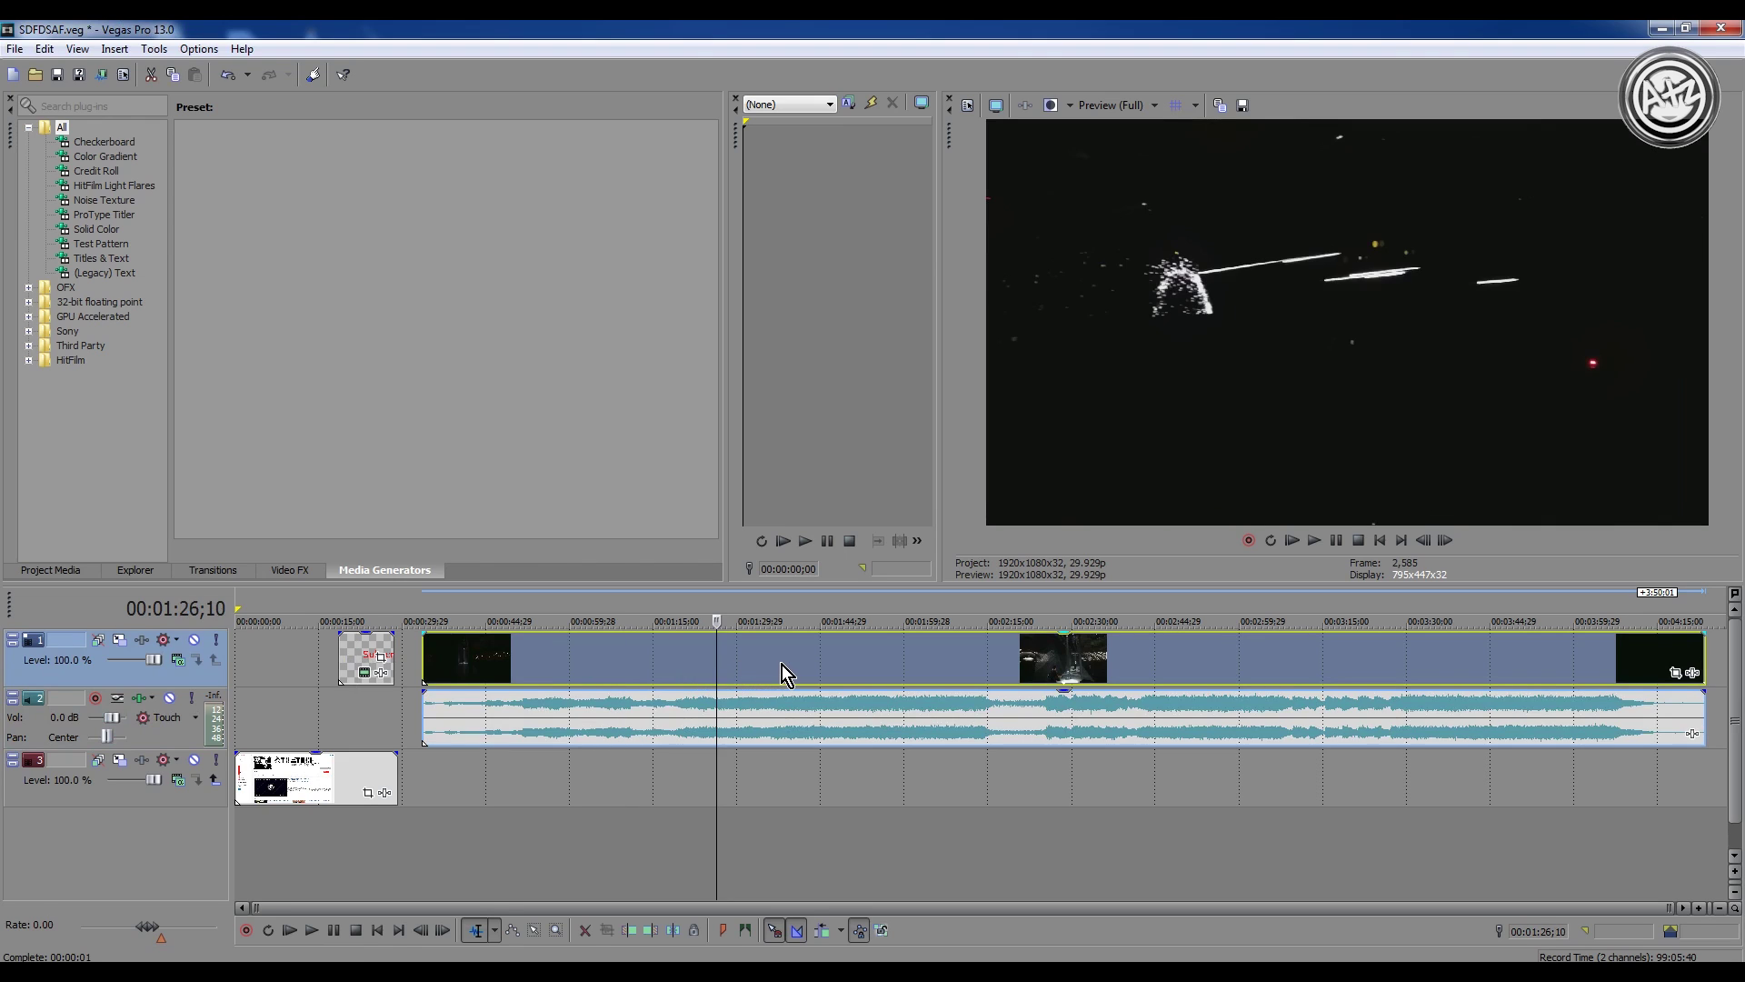
click(782, 663)
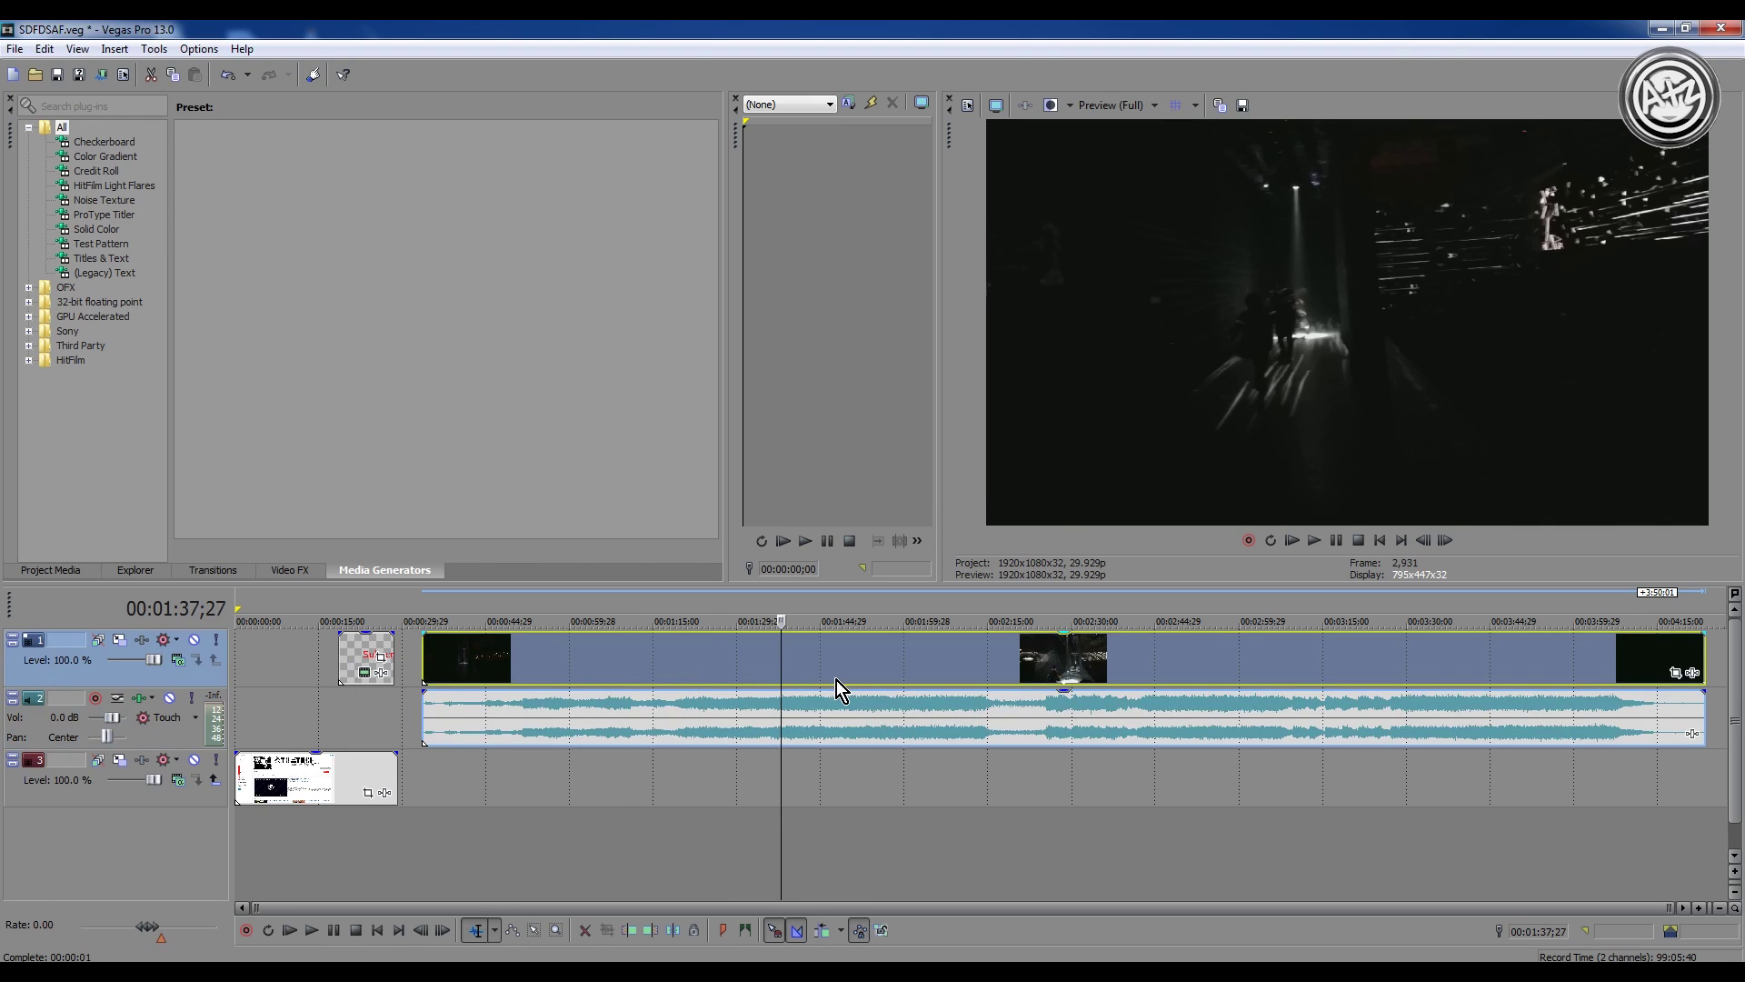
click(709, 640)
key(Delete)
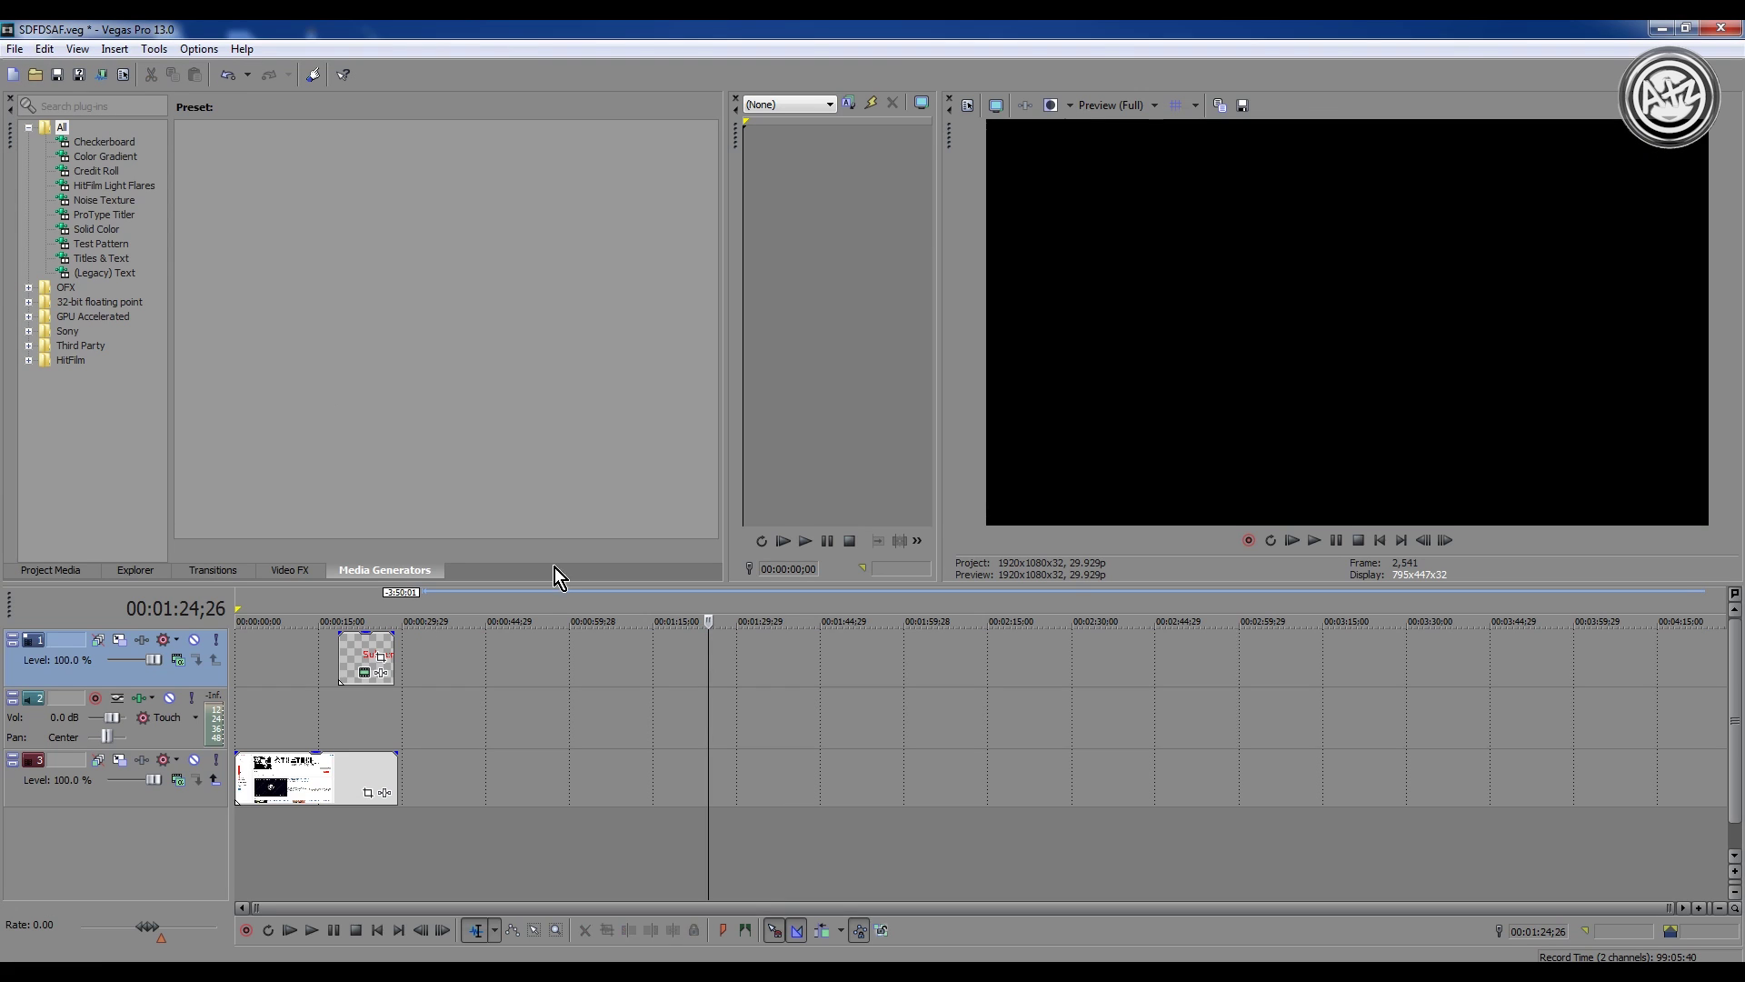
- Import all three vHDR videos from the zenfone 3 delux videos folder via File > Open
click(35, 77)
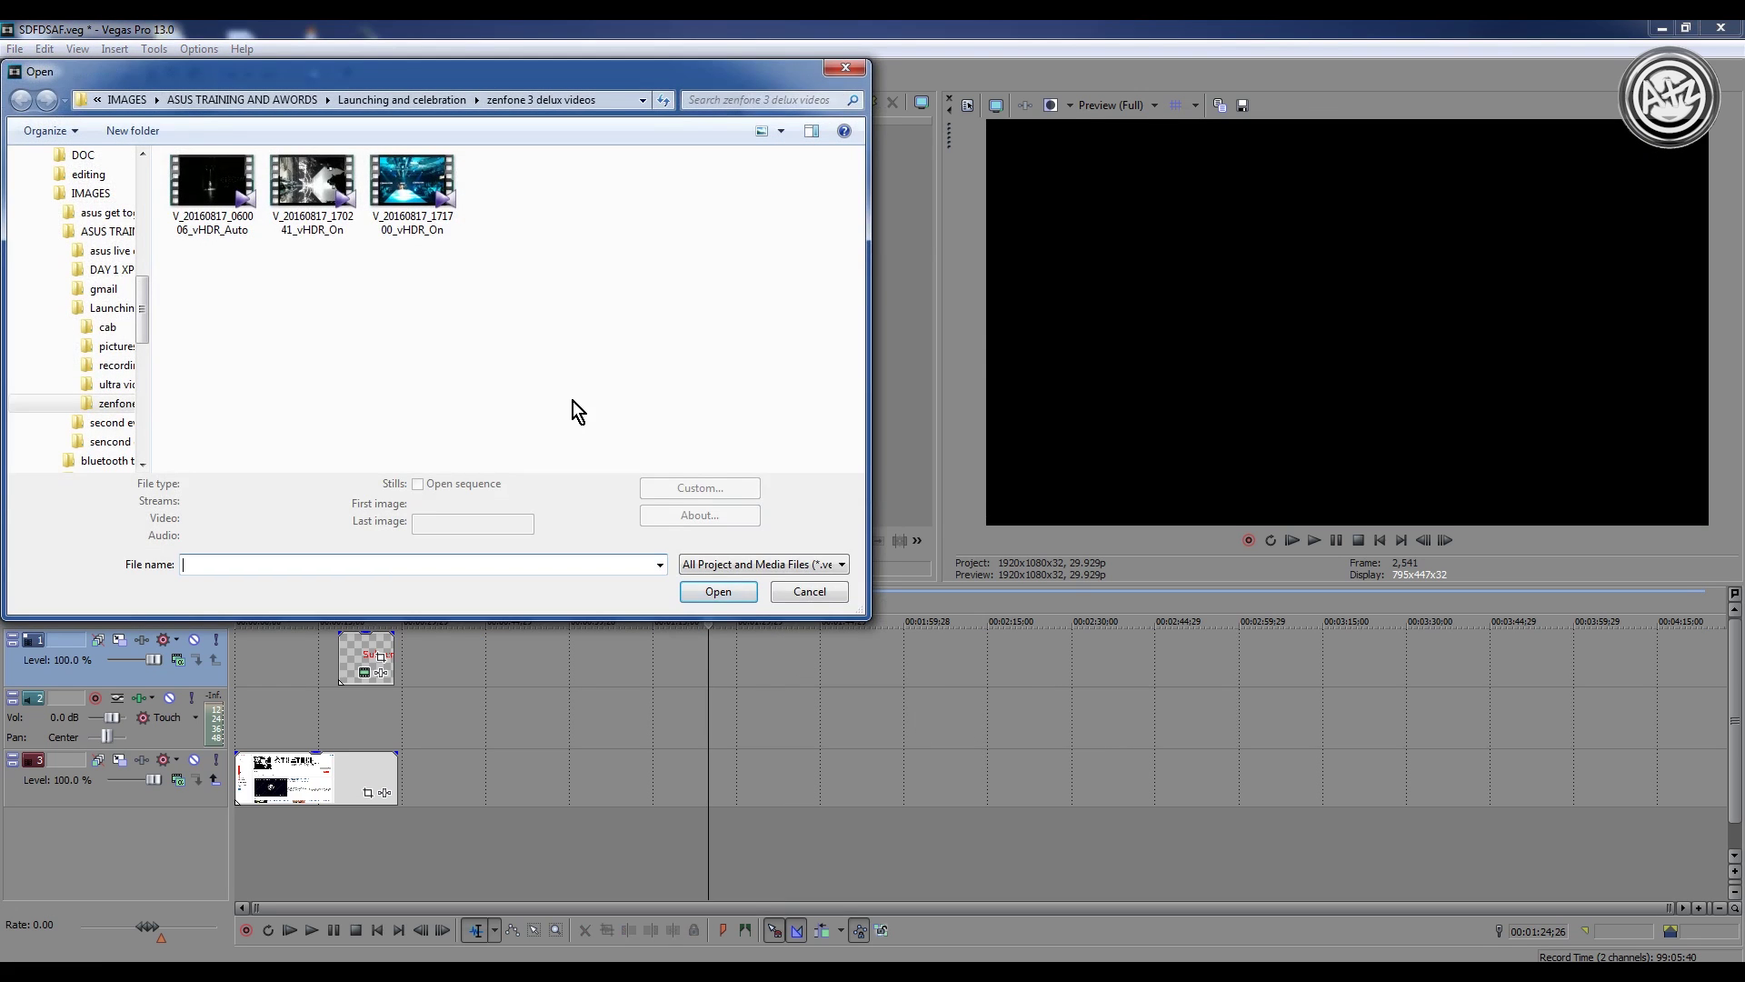
drag(213, 316, 427, 189)
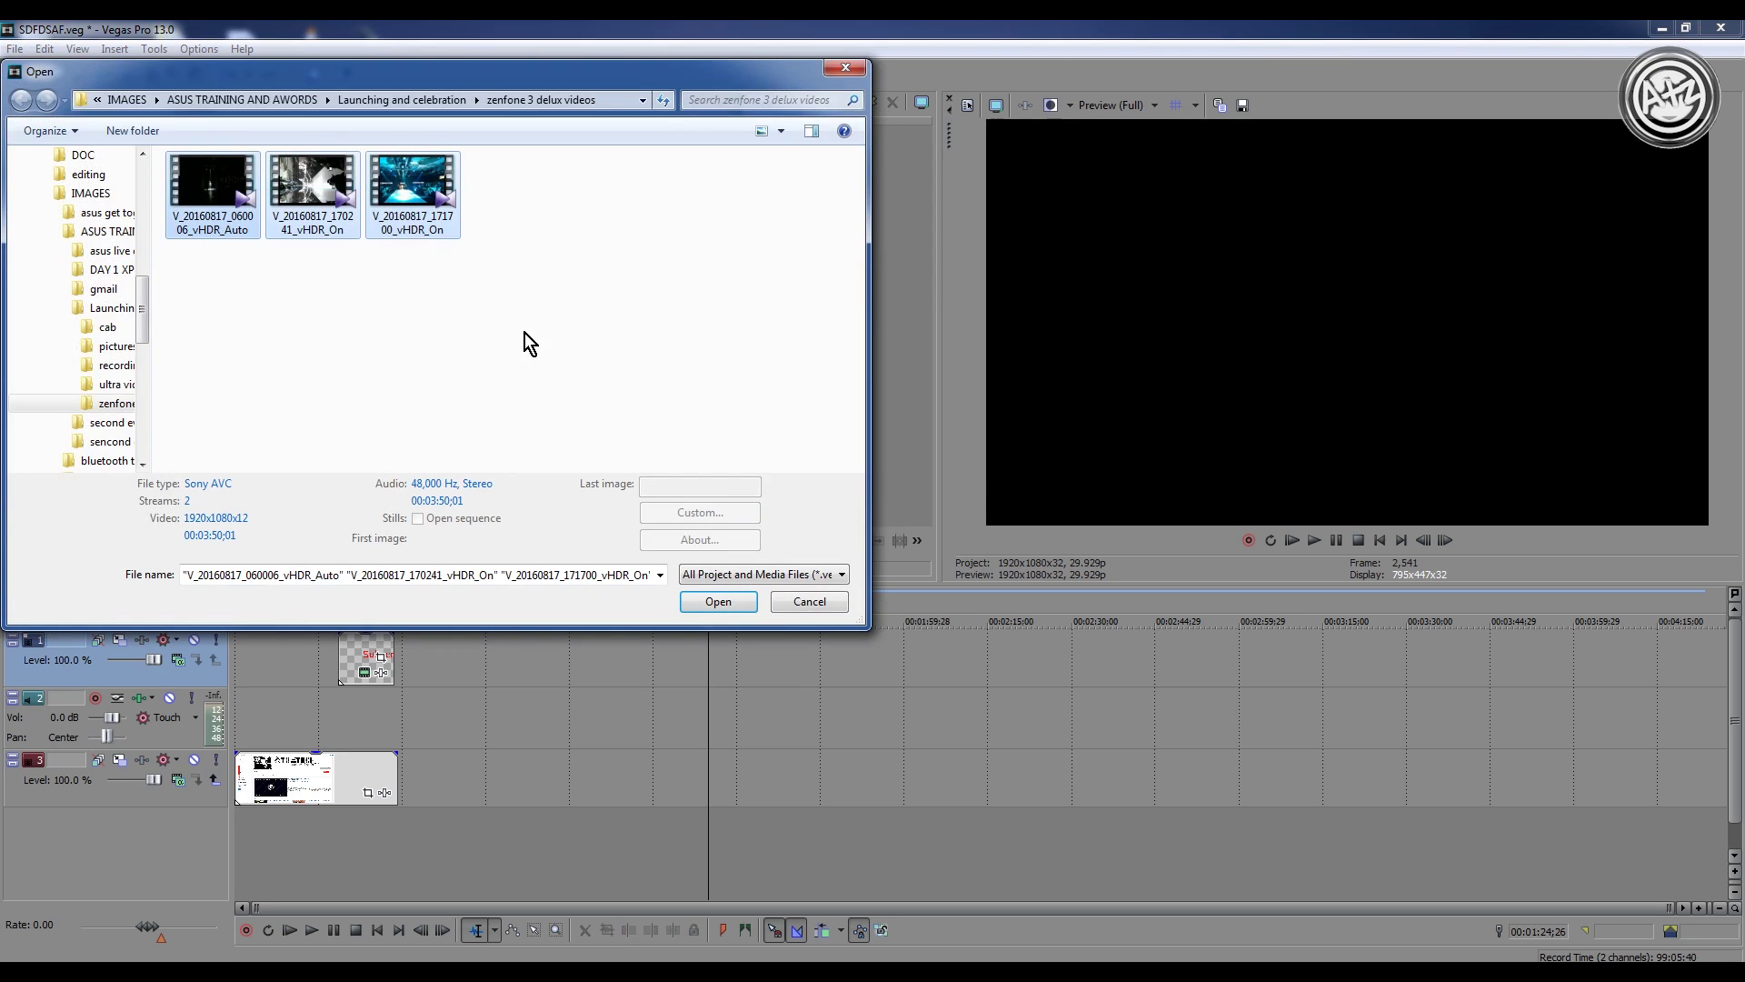
click(698, 606)
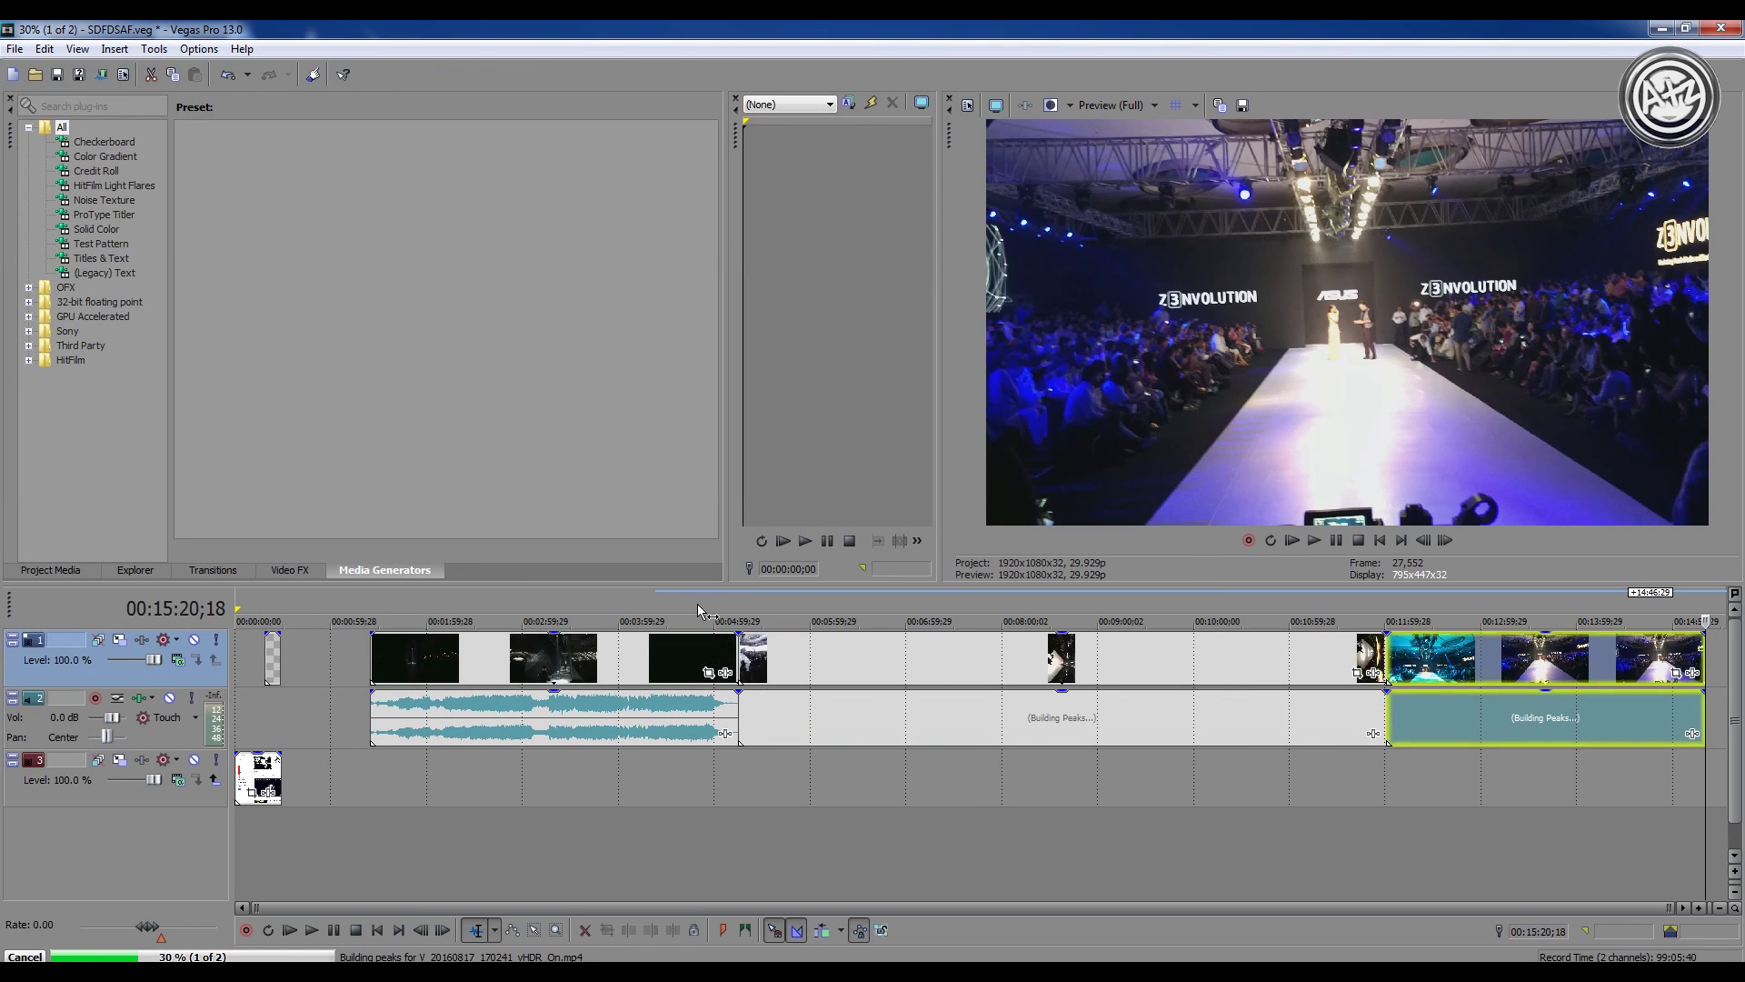
click(568, 657)
- Scrub through the first, middle and last zenfone clips, then clear the clip selection
click(488, 660)
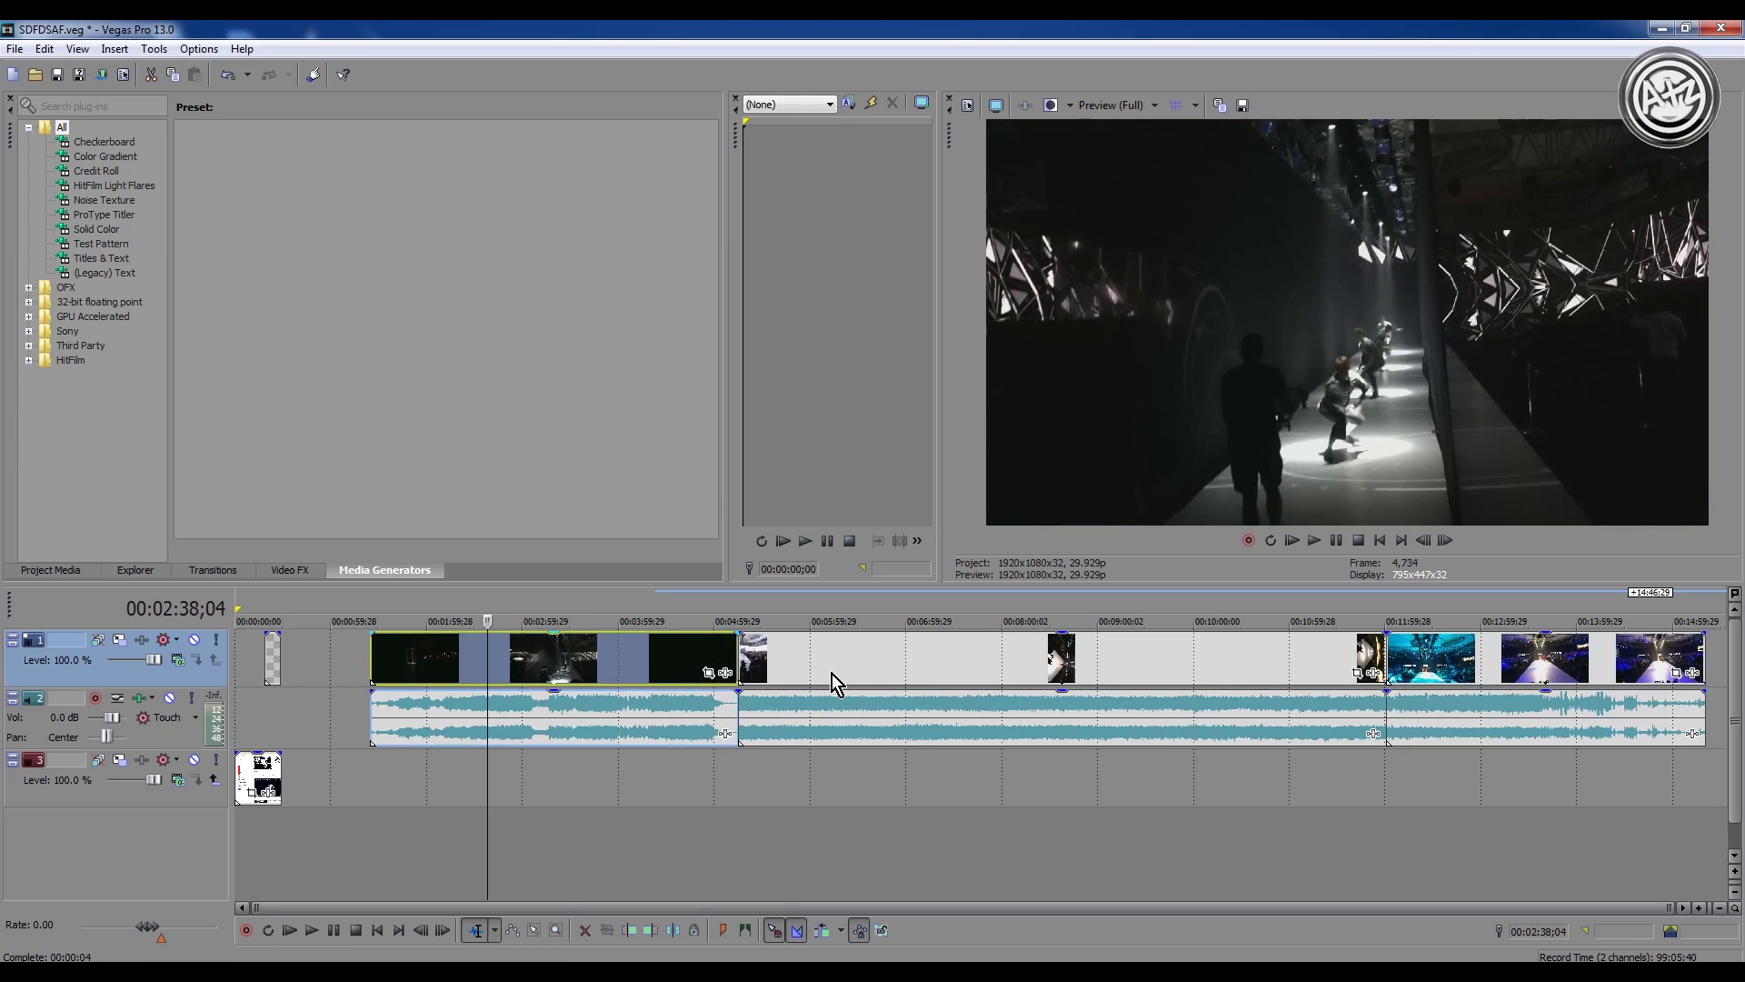
click(1009, 663)
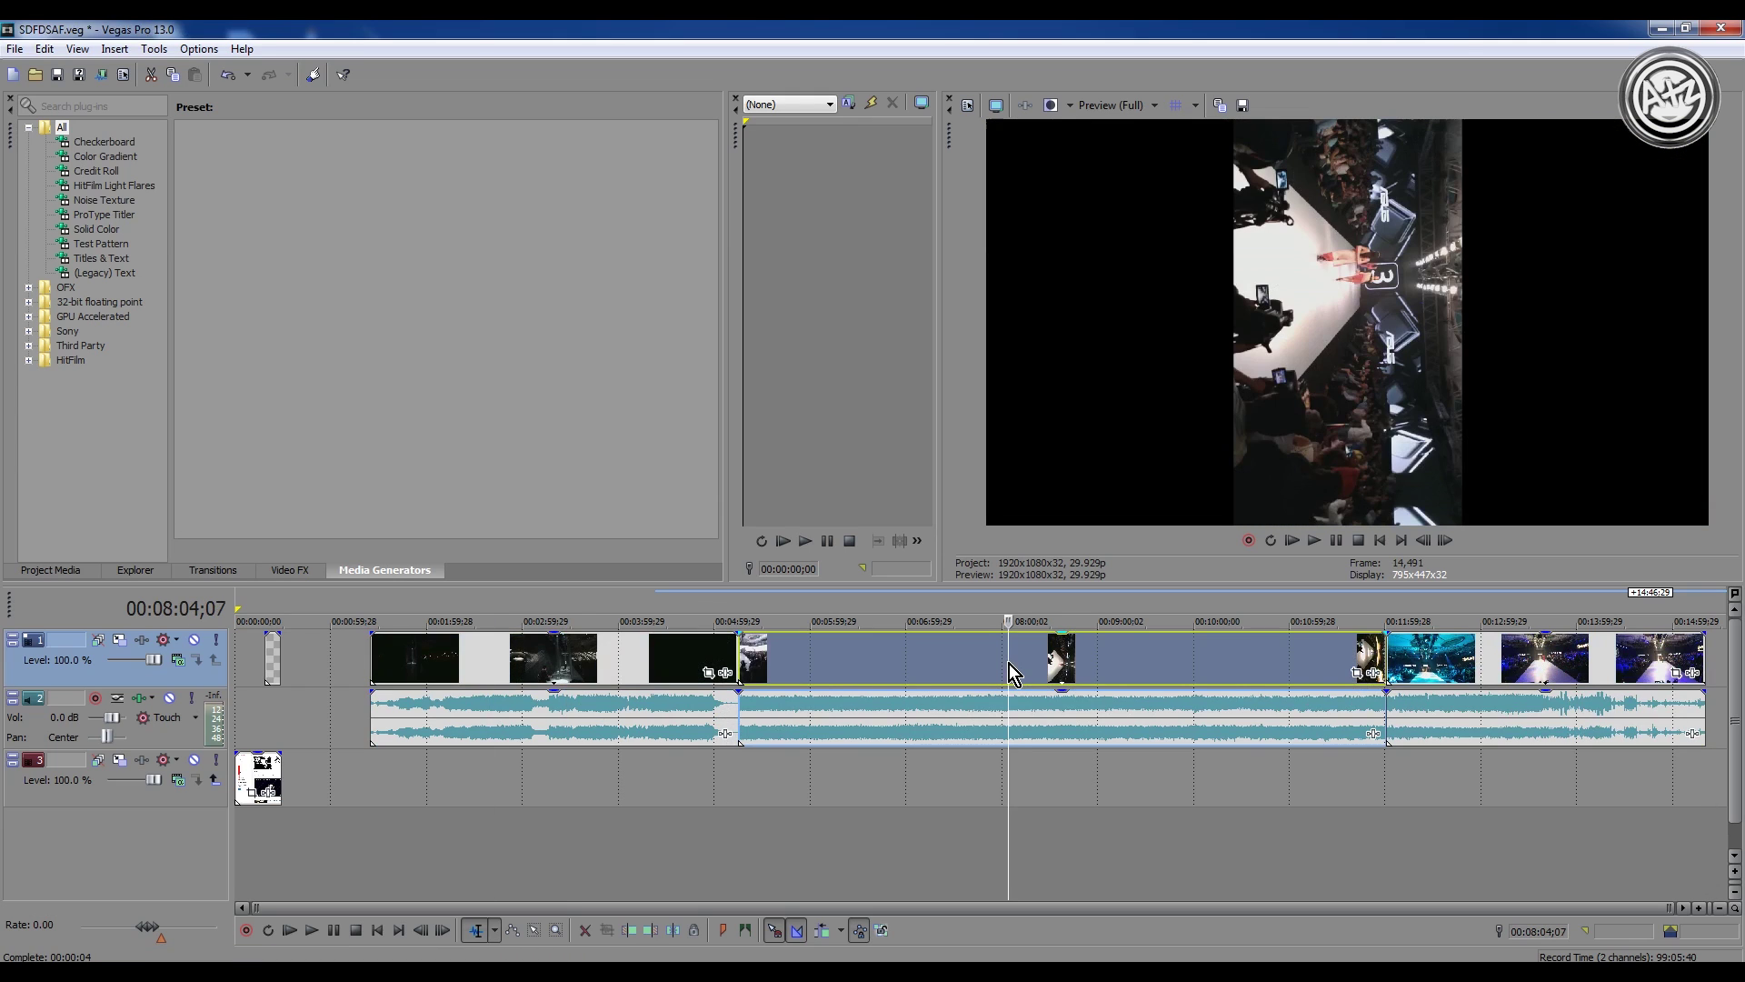
click(1465, 656)
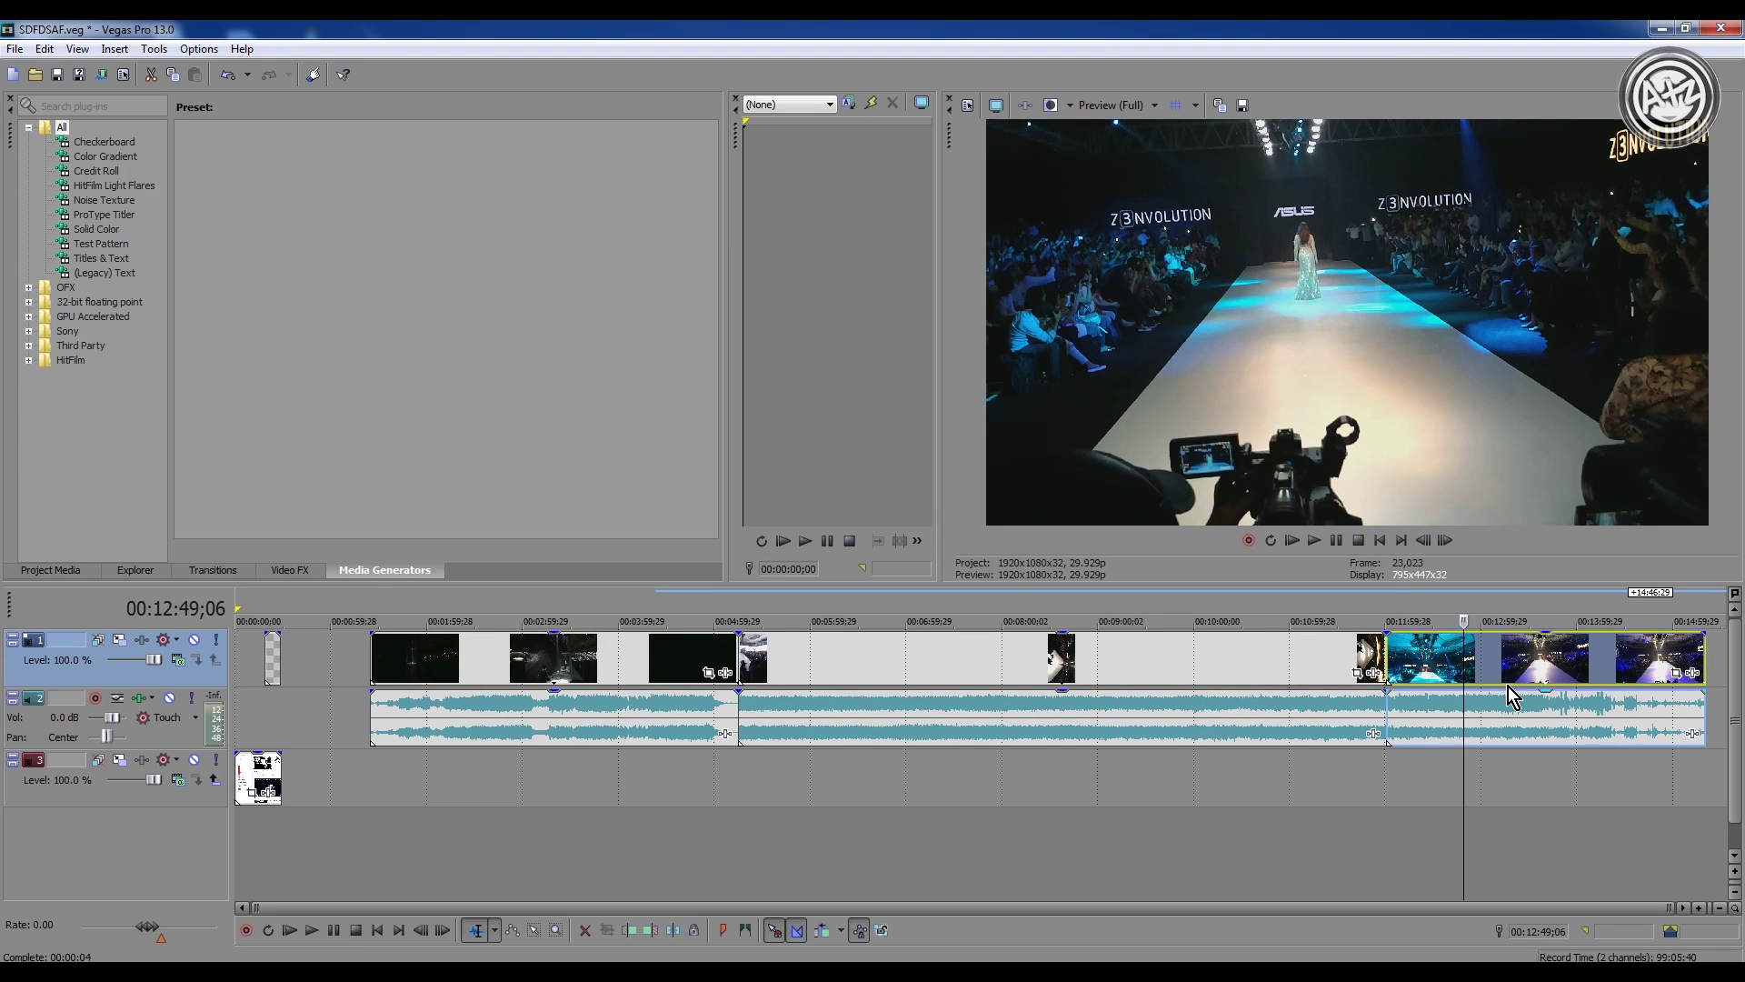
click(1536, 664)
click(1588, 671)
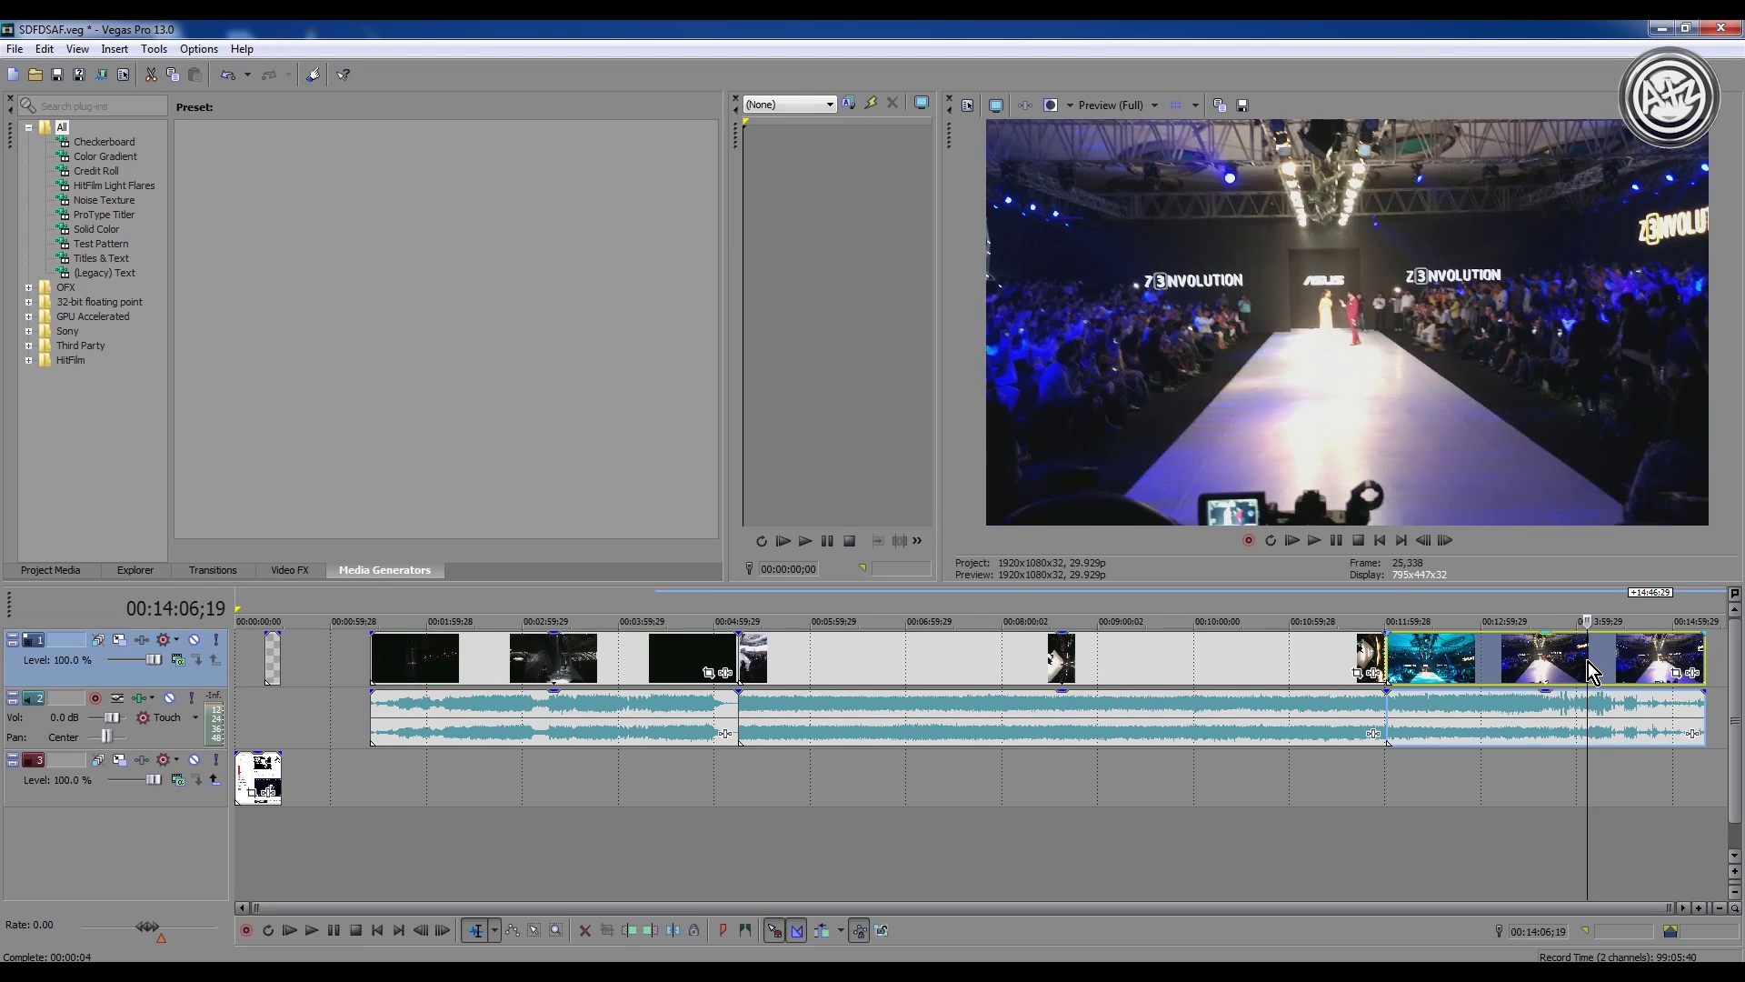
click(1436, 673)
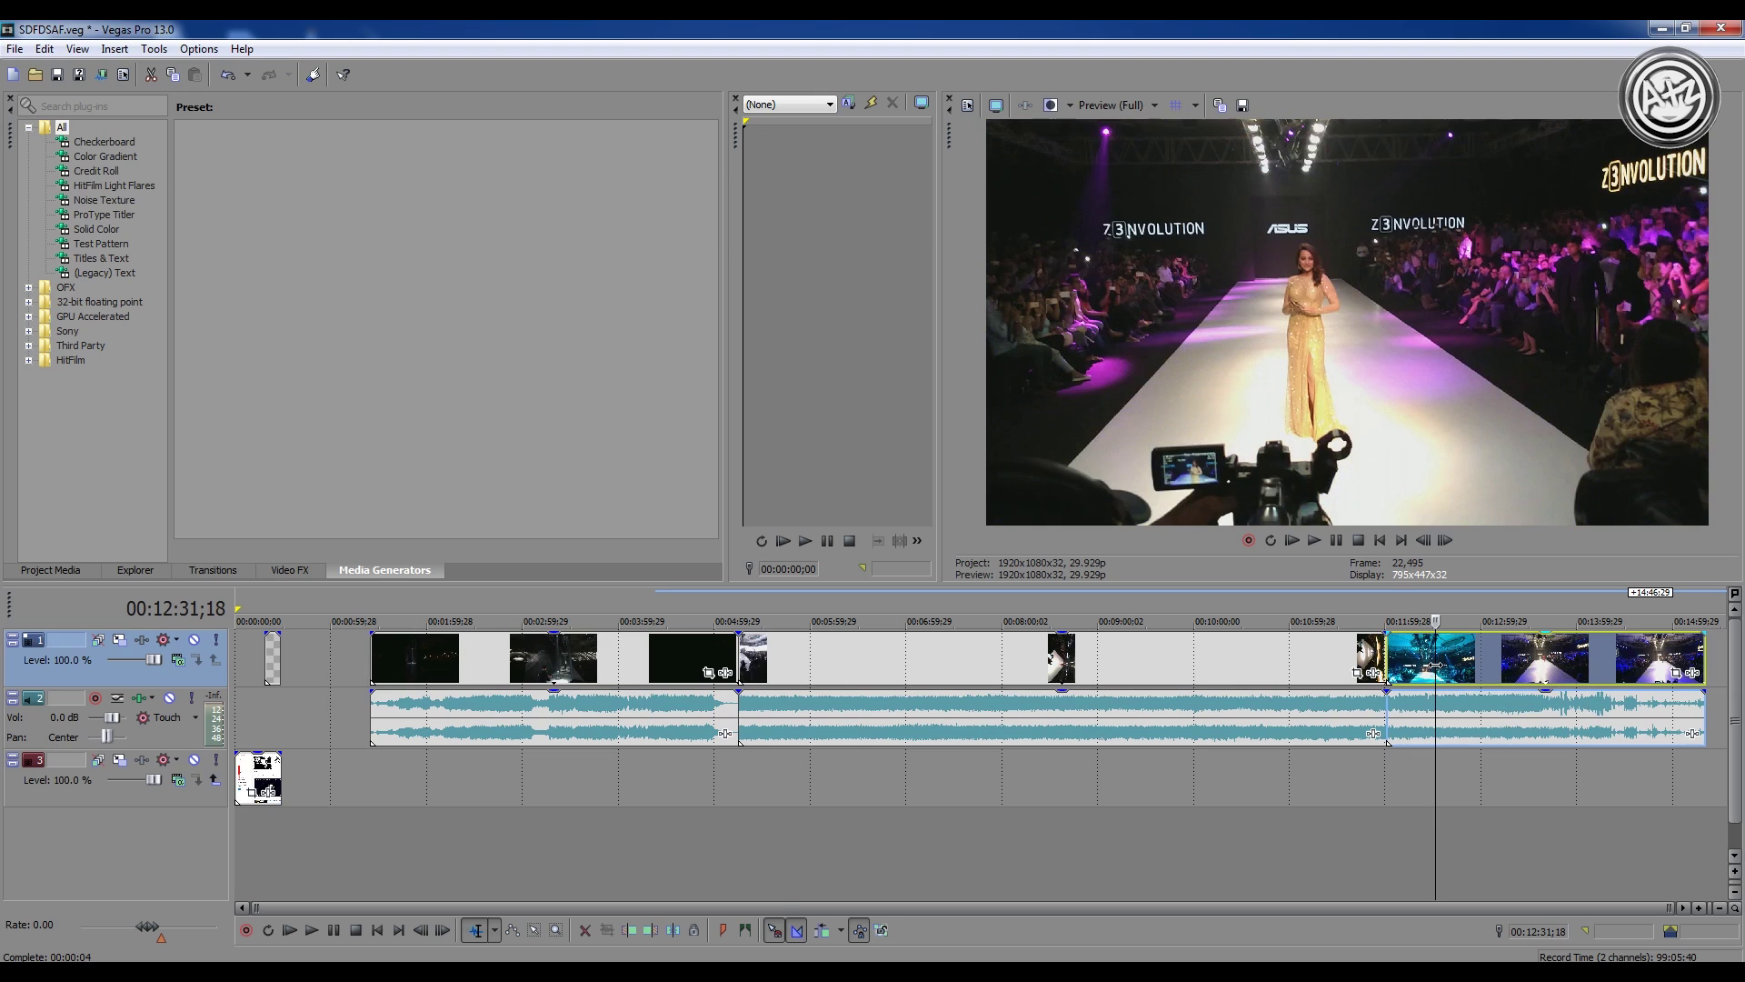
click(1406, 673)
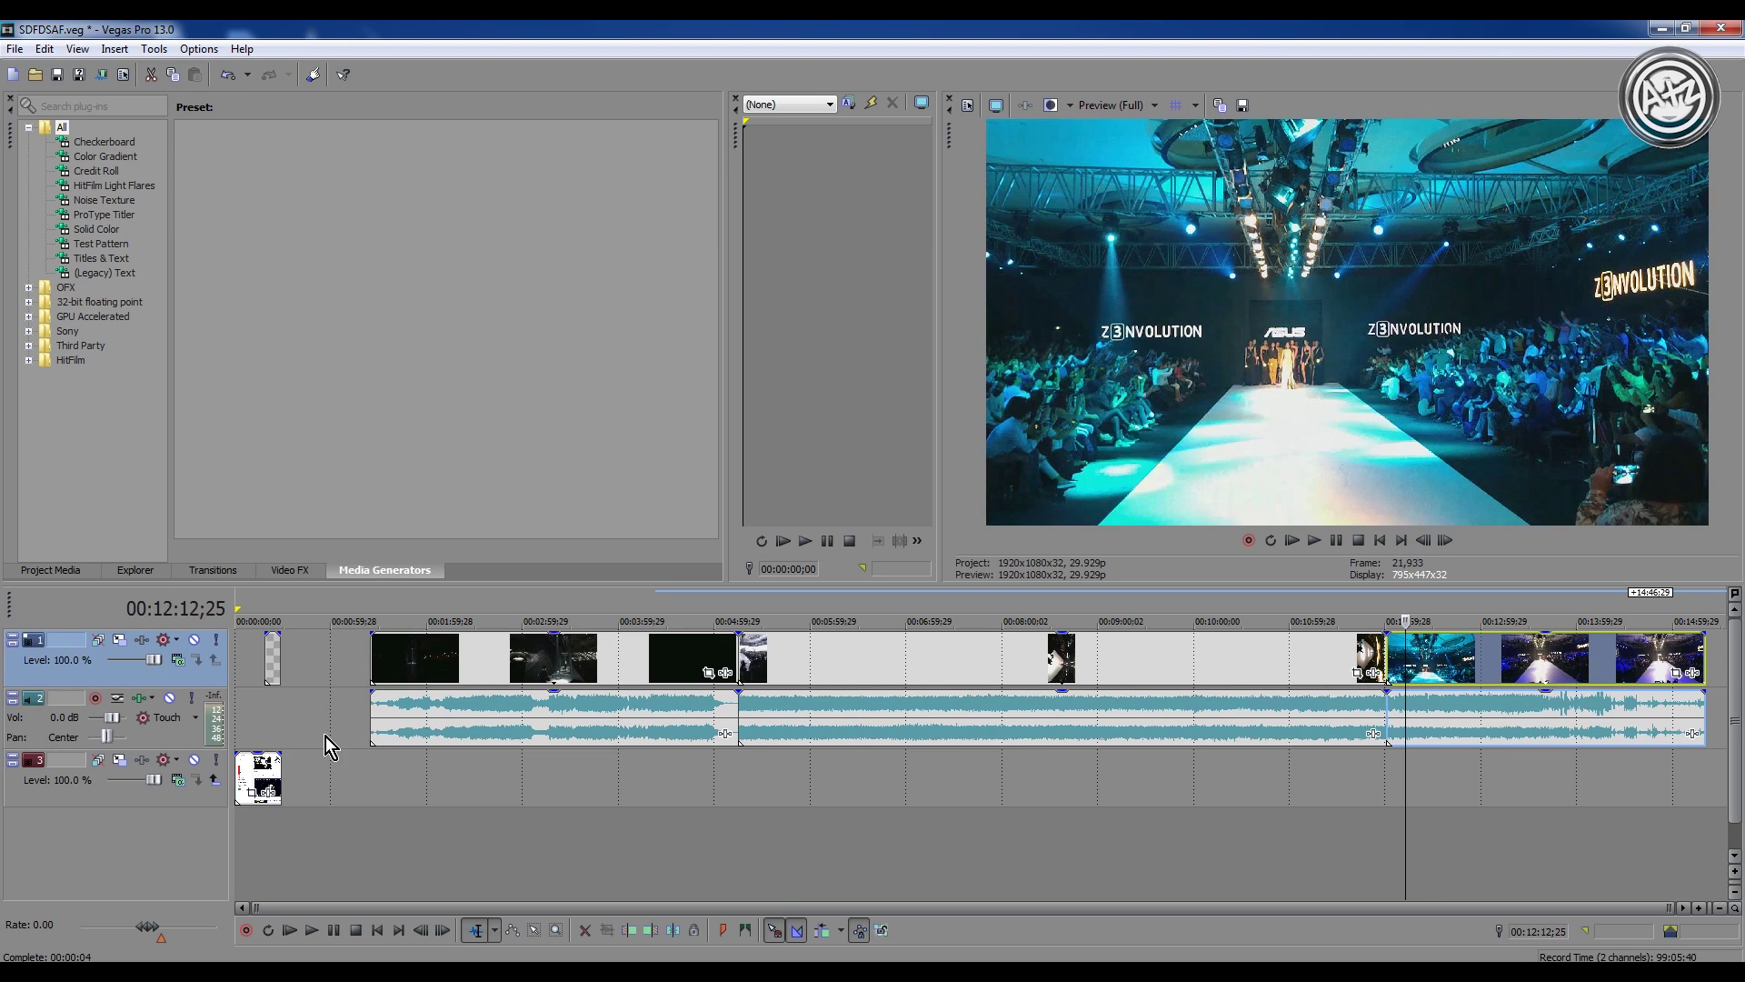
click(438, 799)
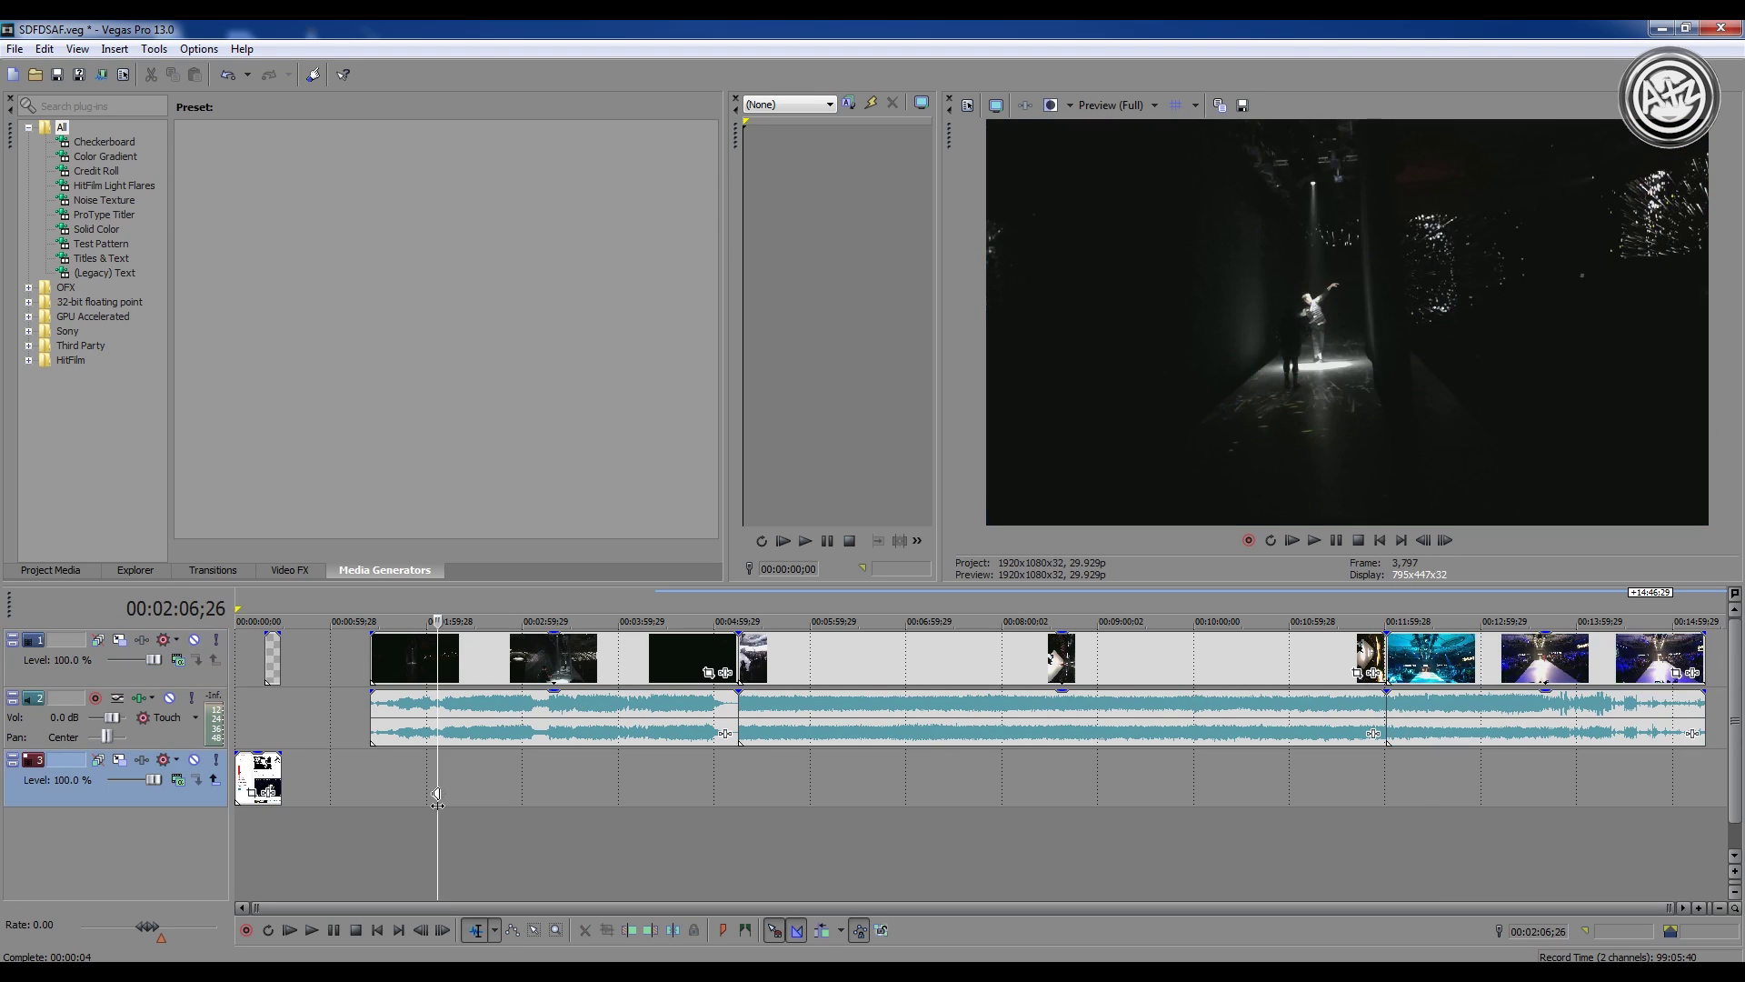
click(358, 795)
- Select the whole project and choose the MainConcept AVC/AAC Sony Tablet 1080p render template
key(ctrl+a)
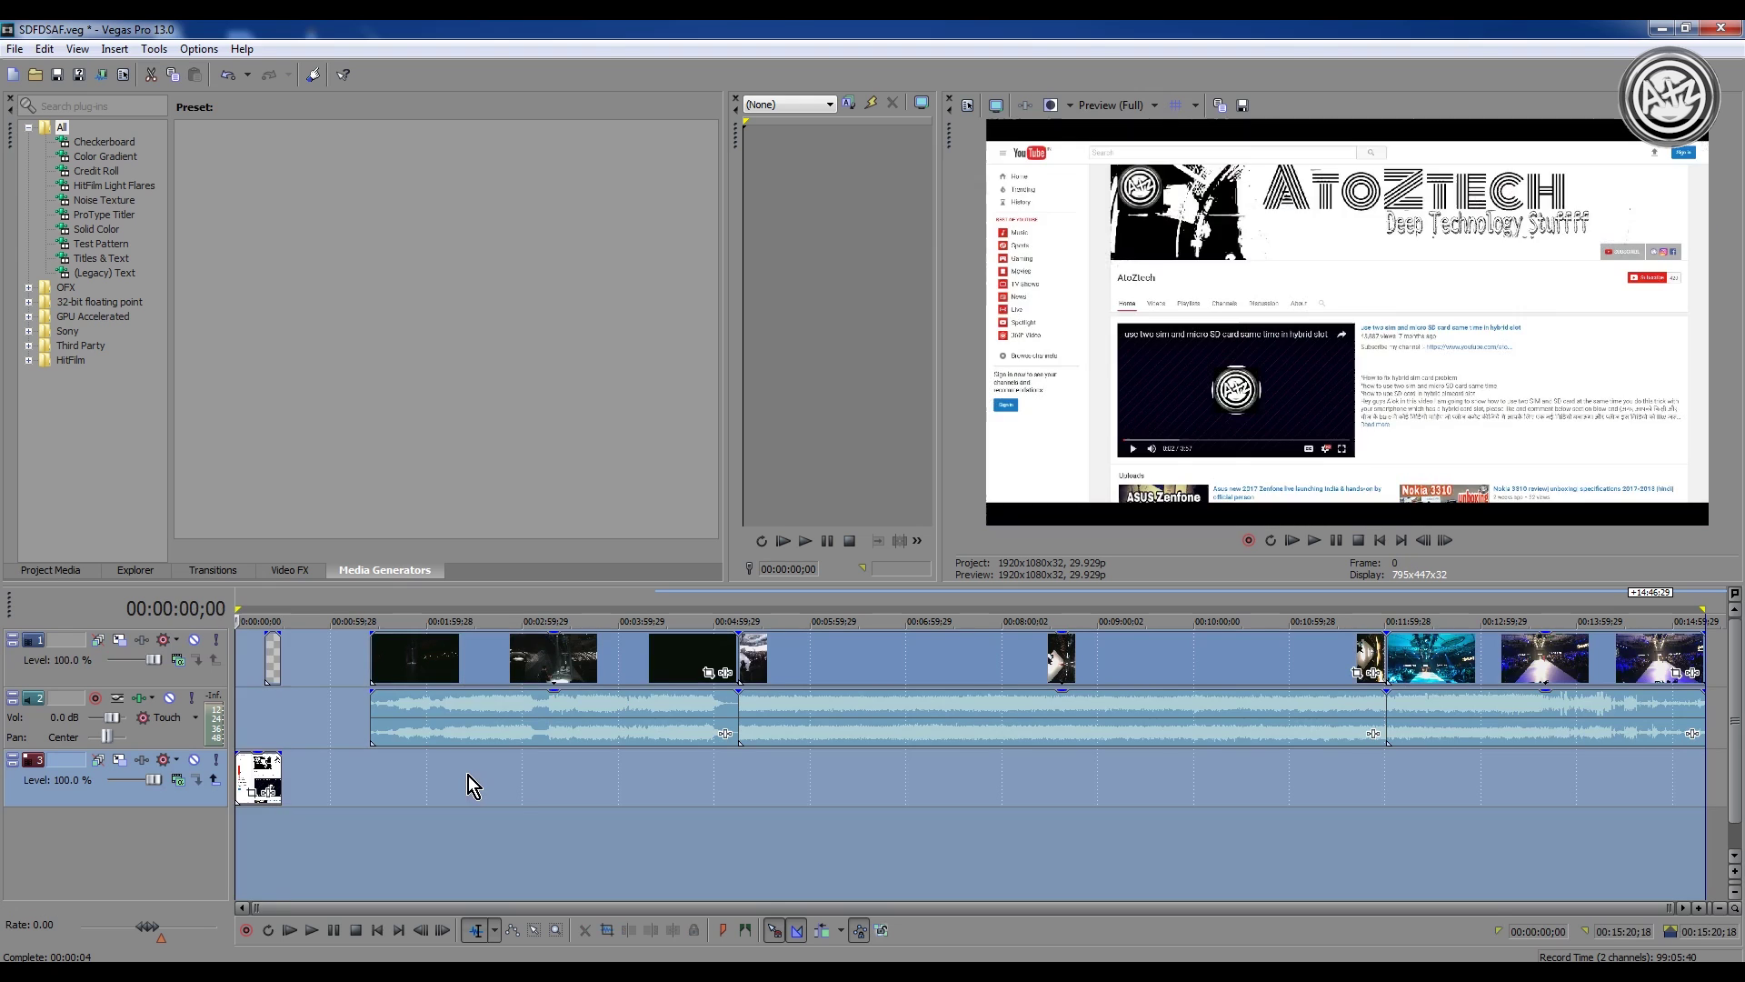
click(14, 49)
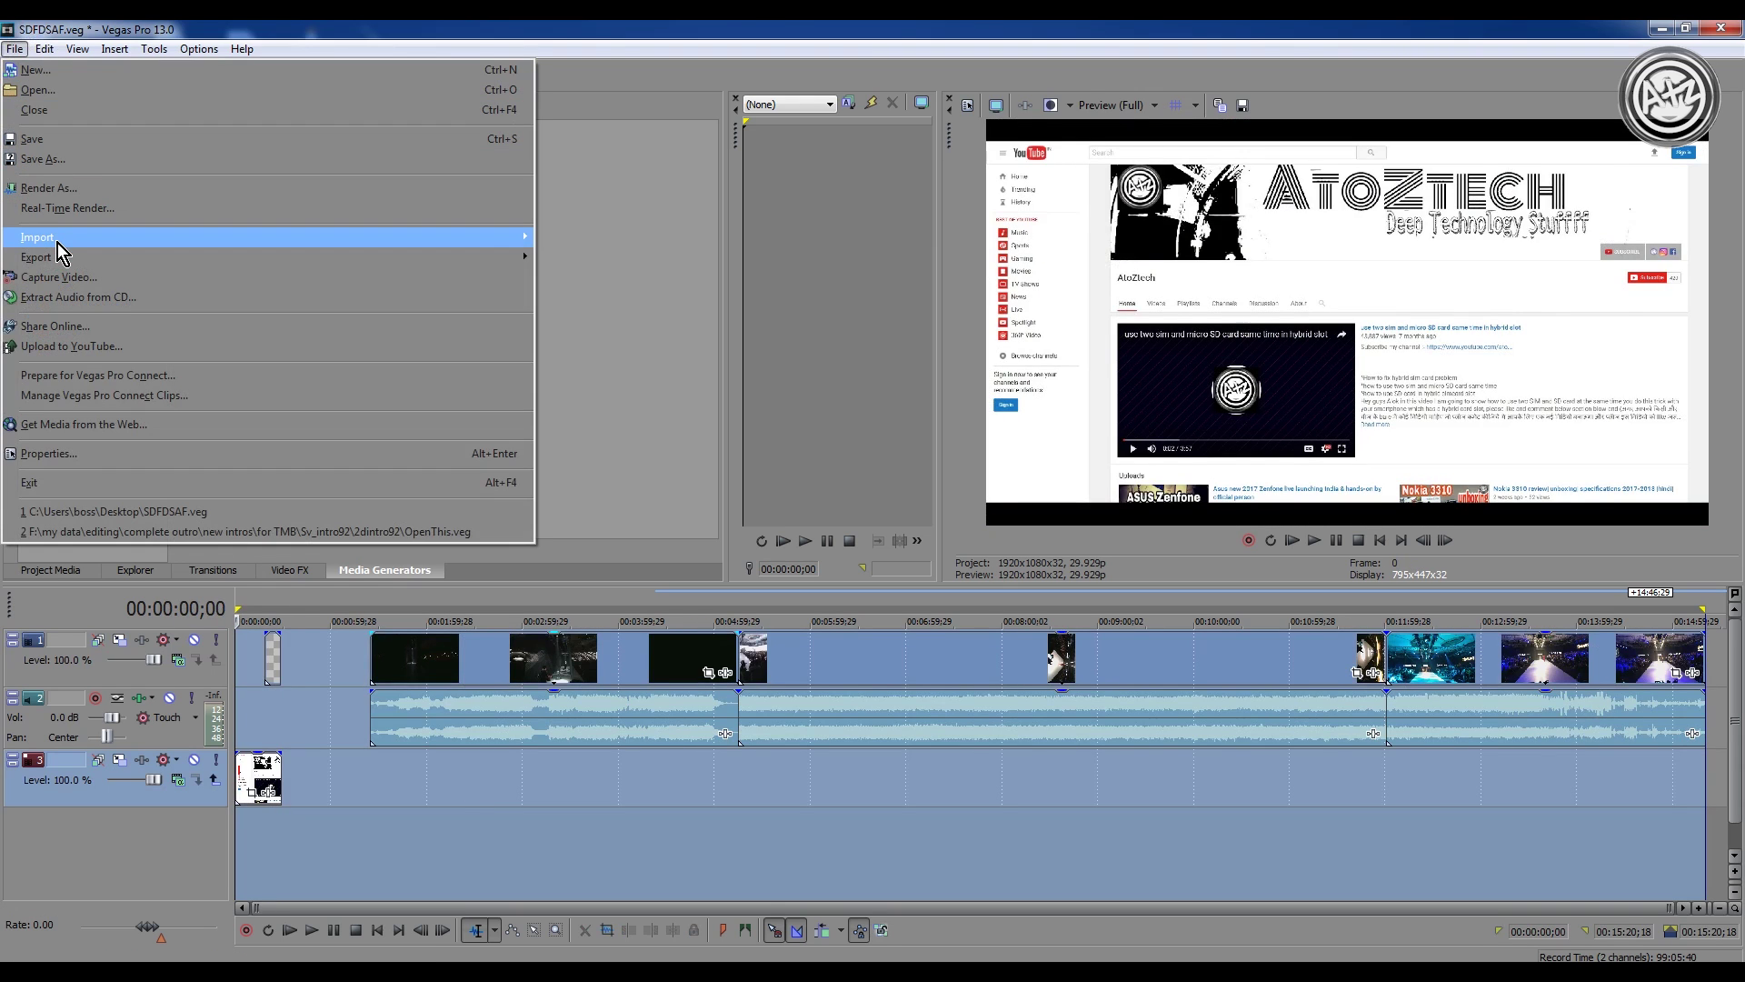
mouse_move(57, 243)
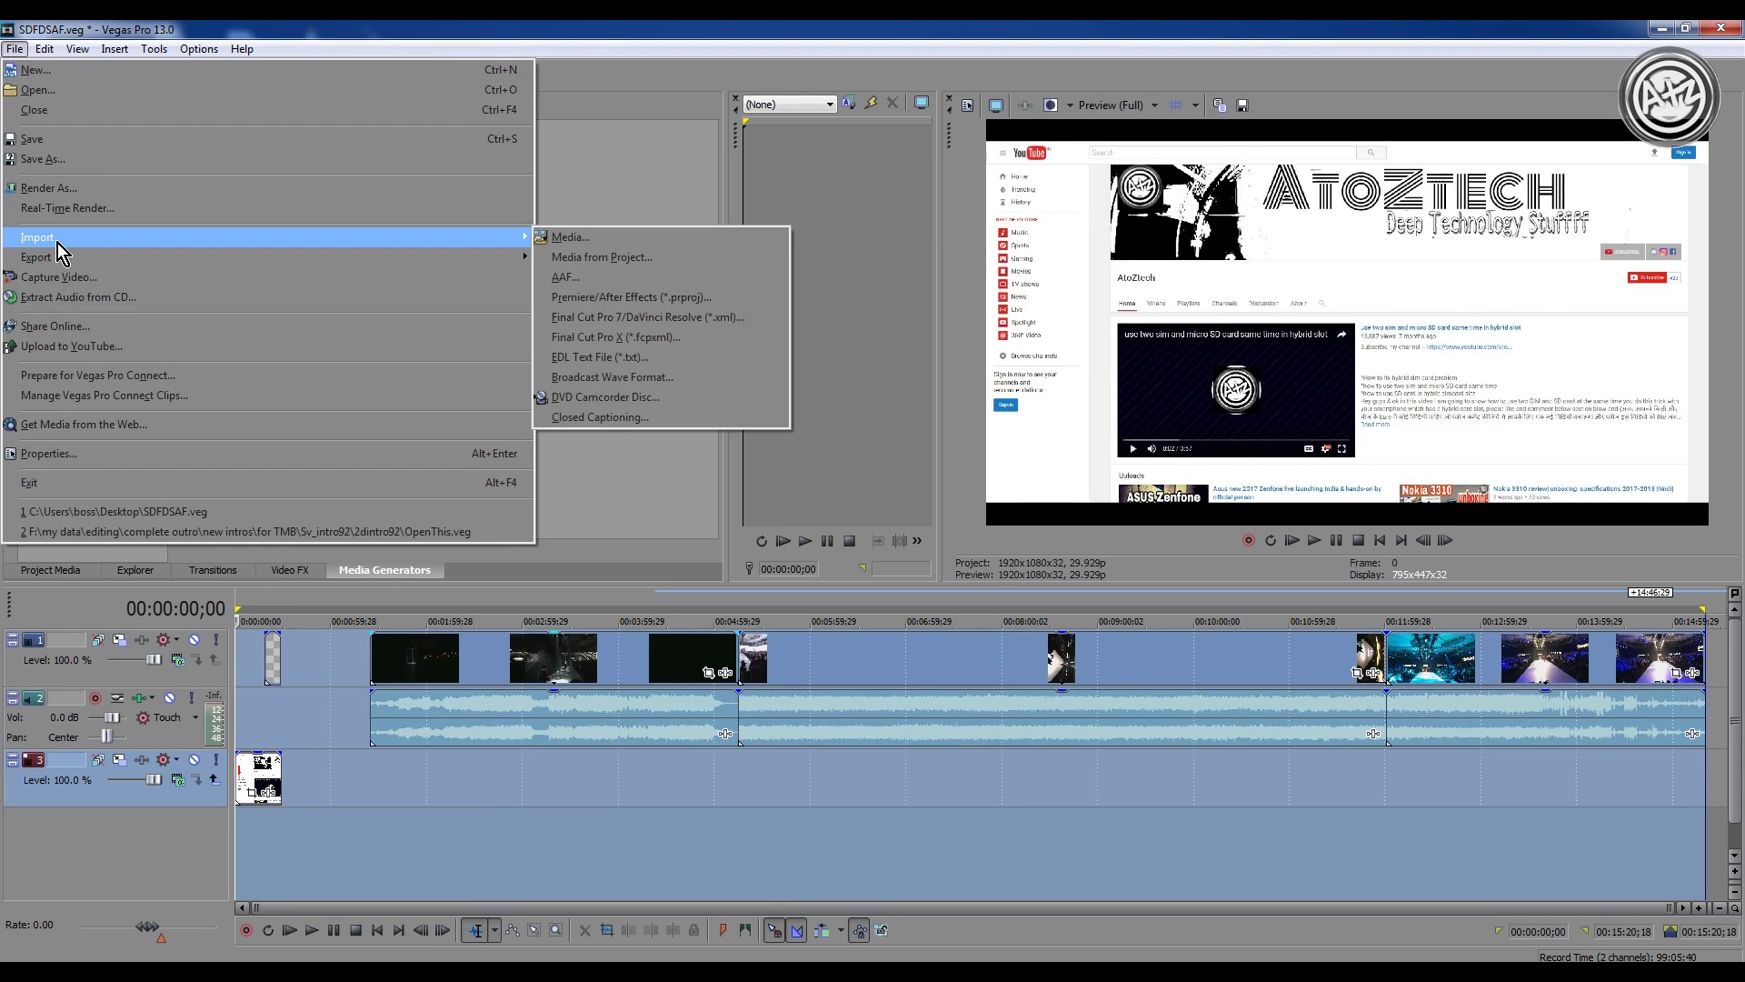
click(55, 187)
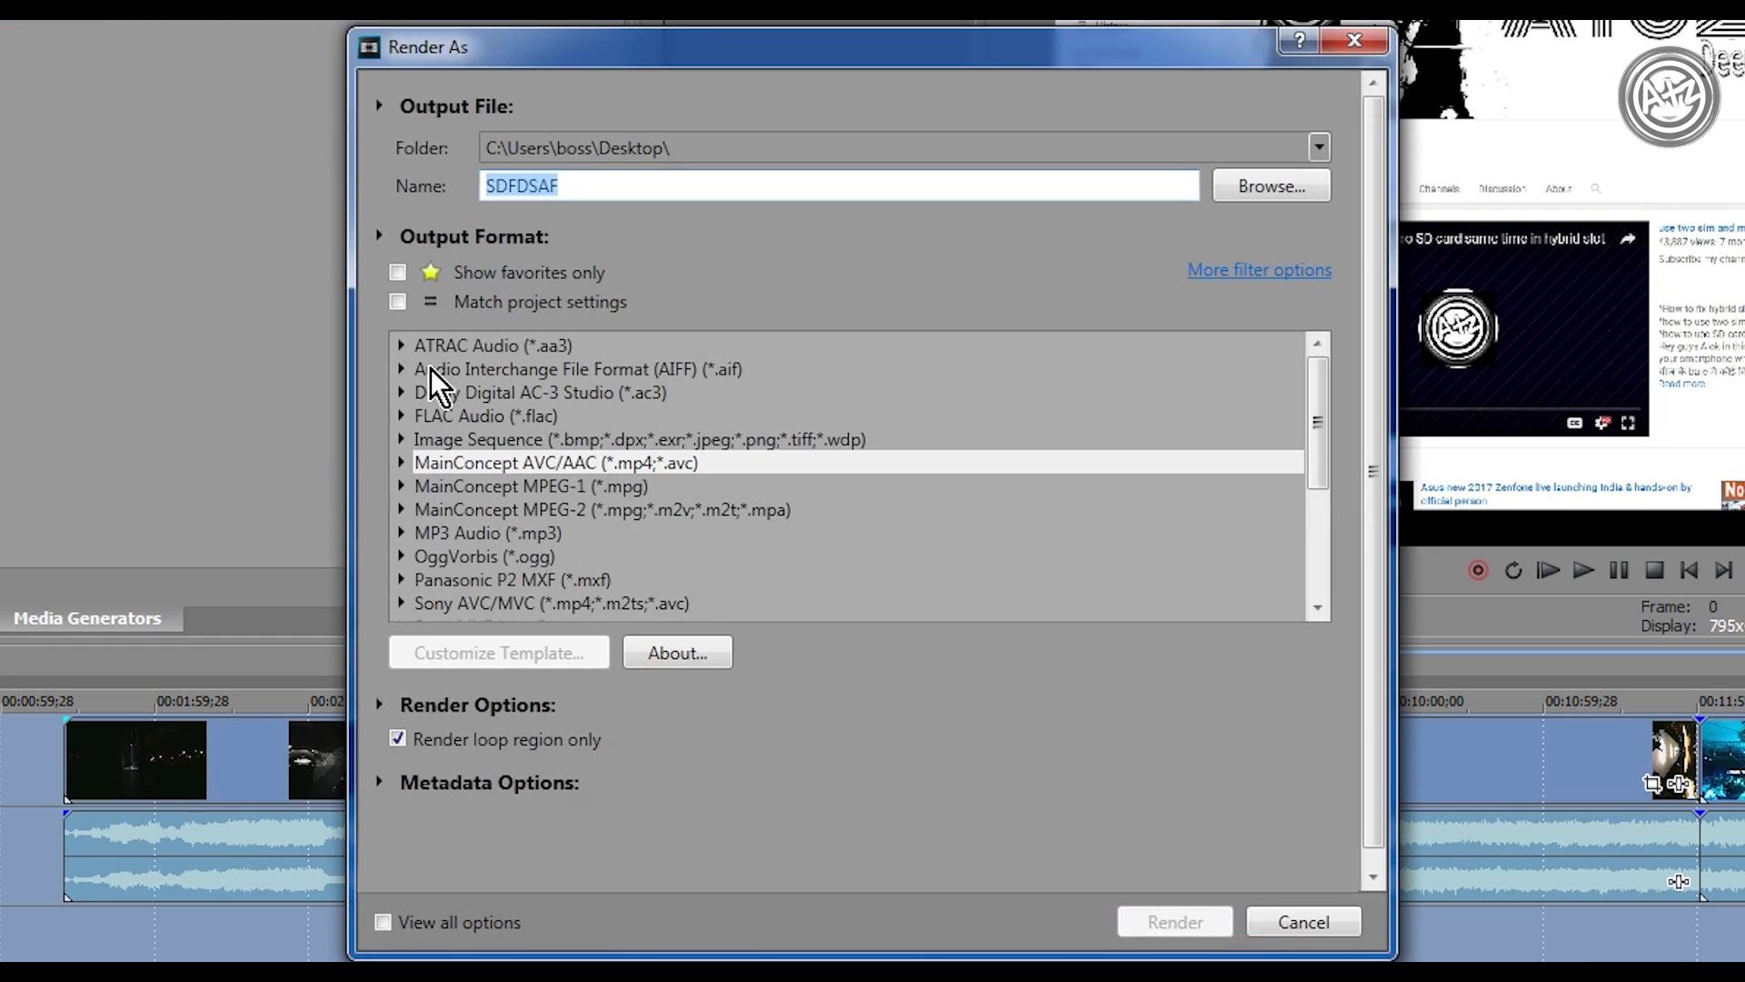
click(400, 464)
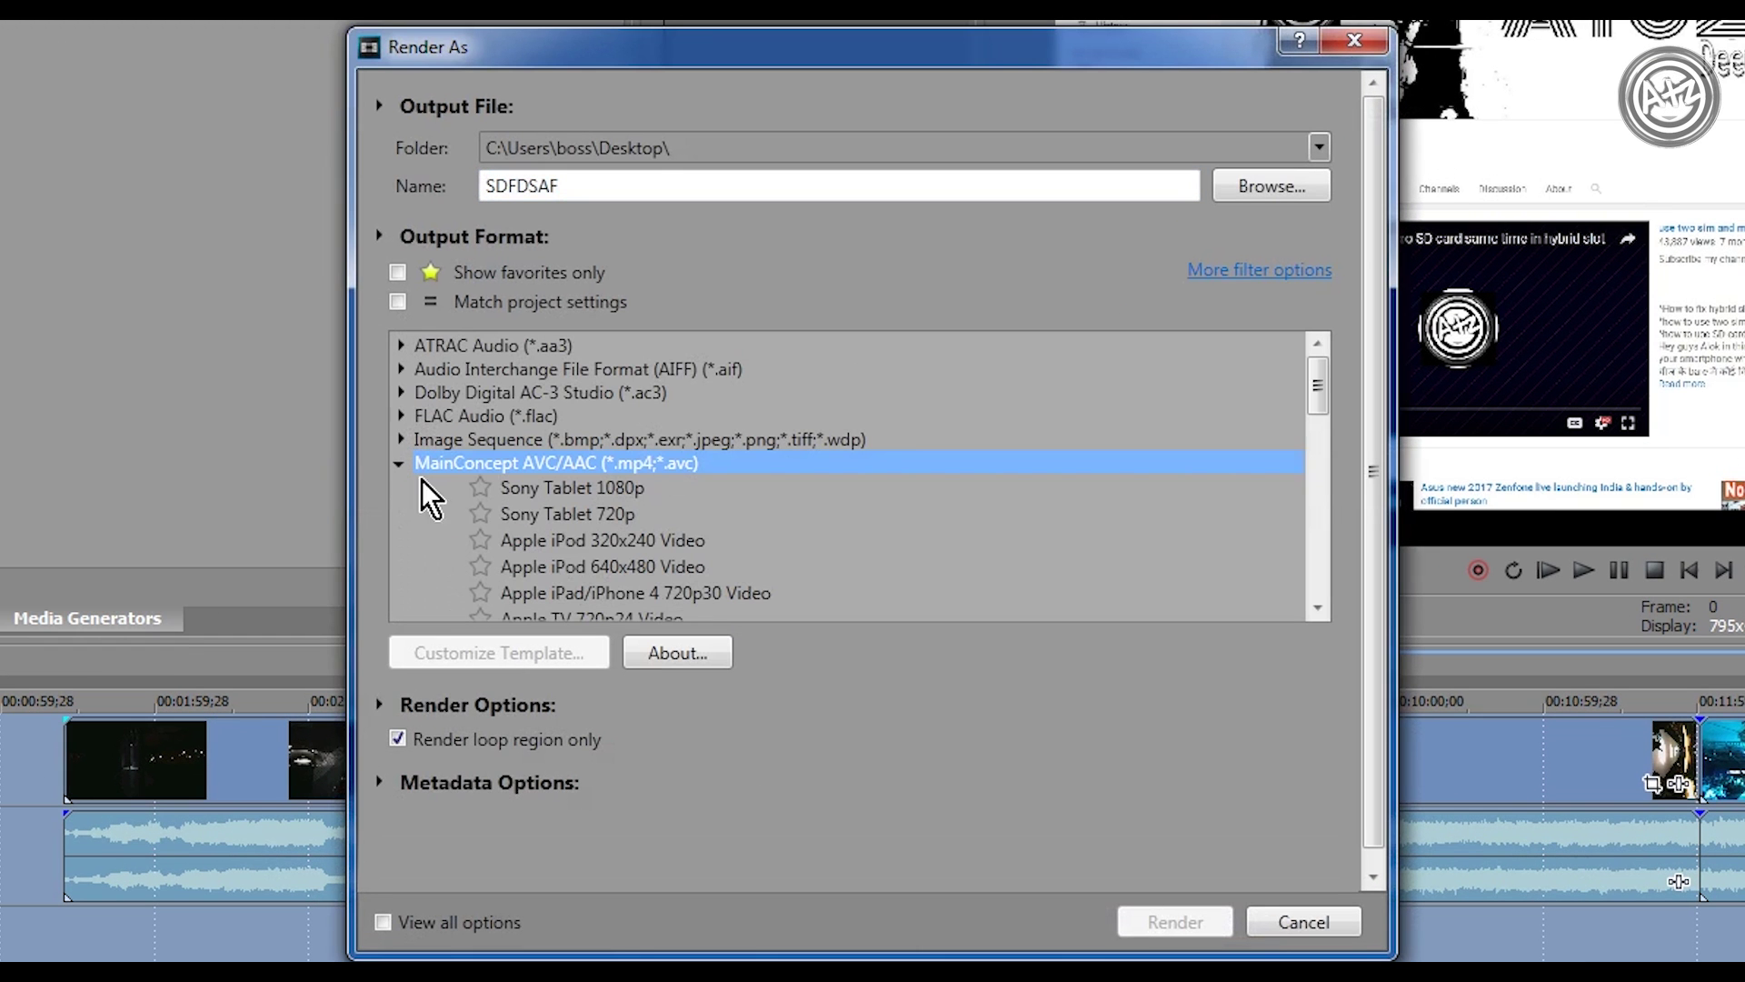
click(581, 487)
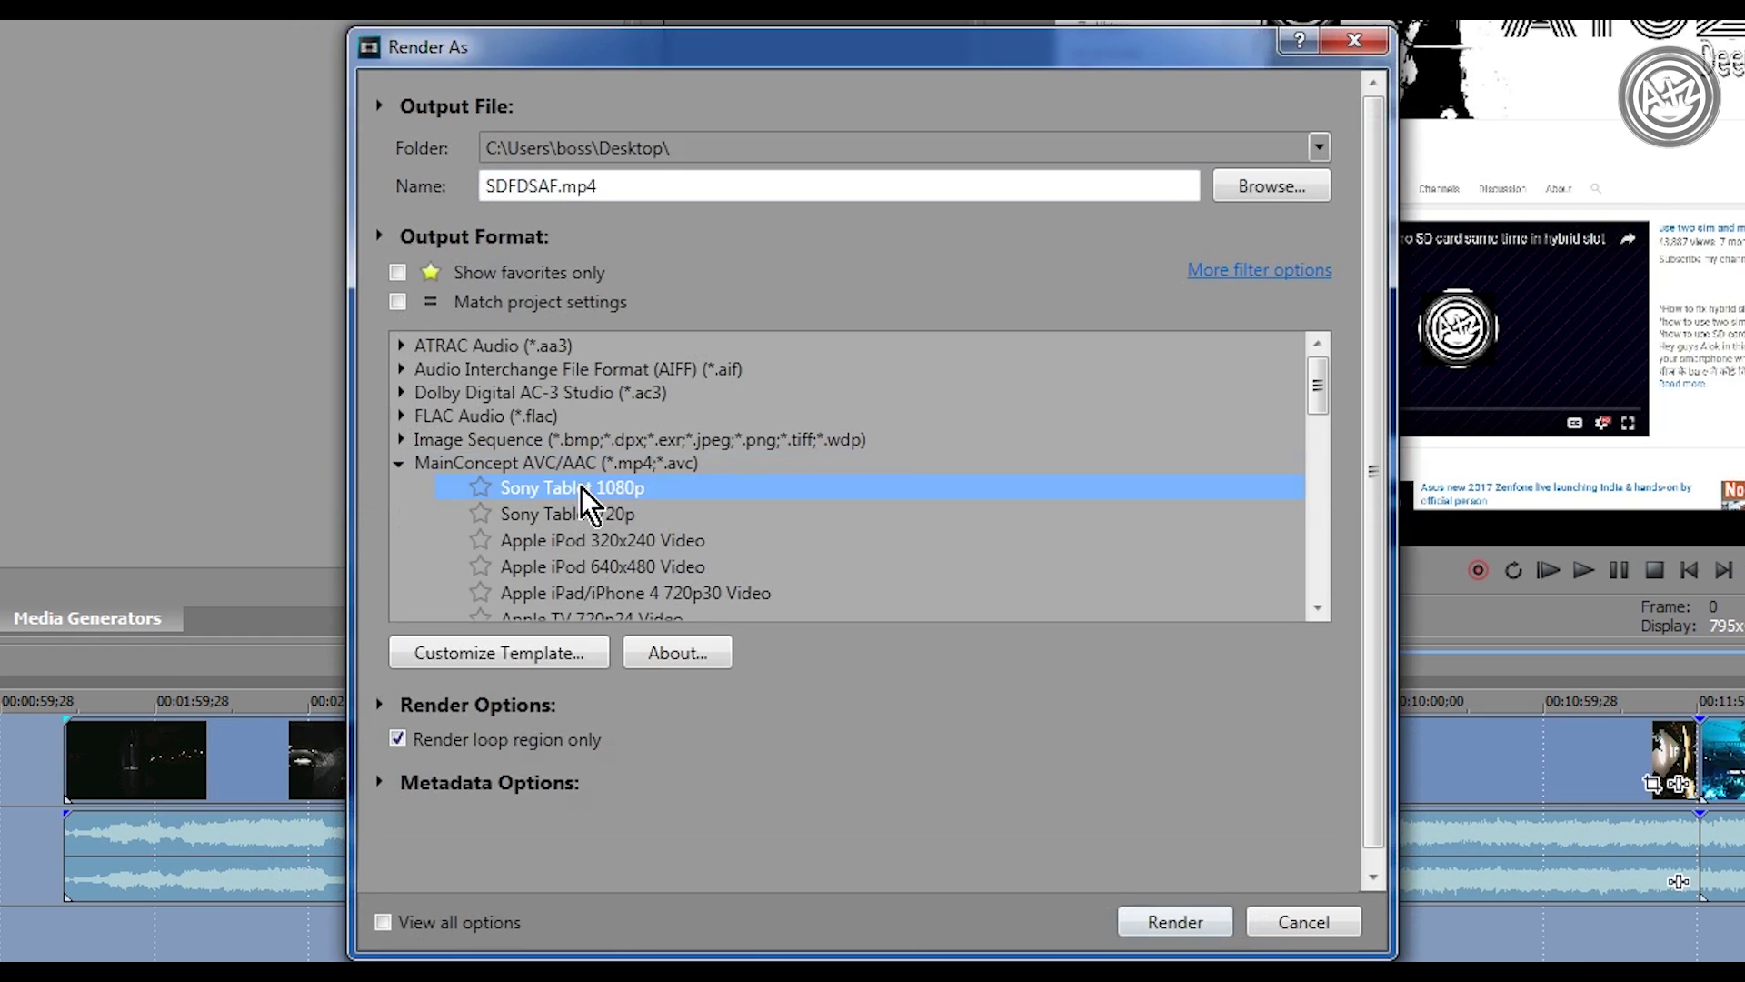
click(540, 658)
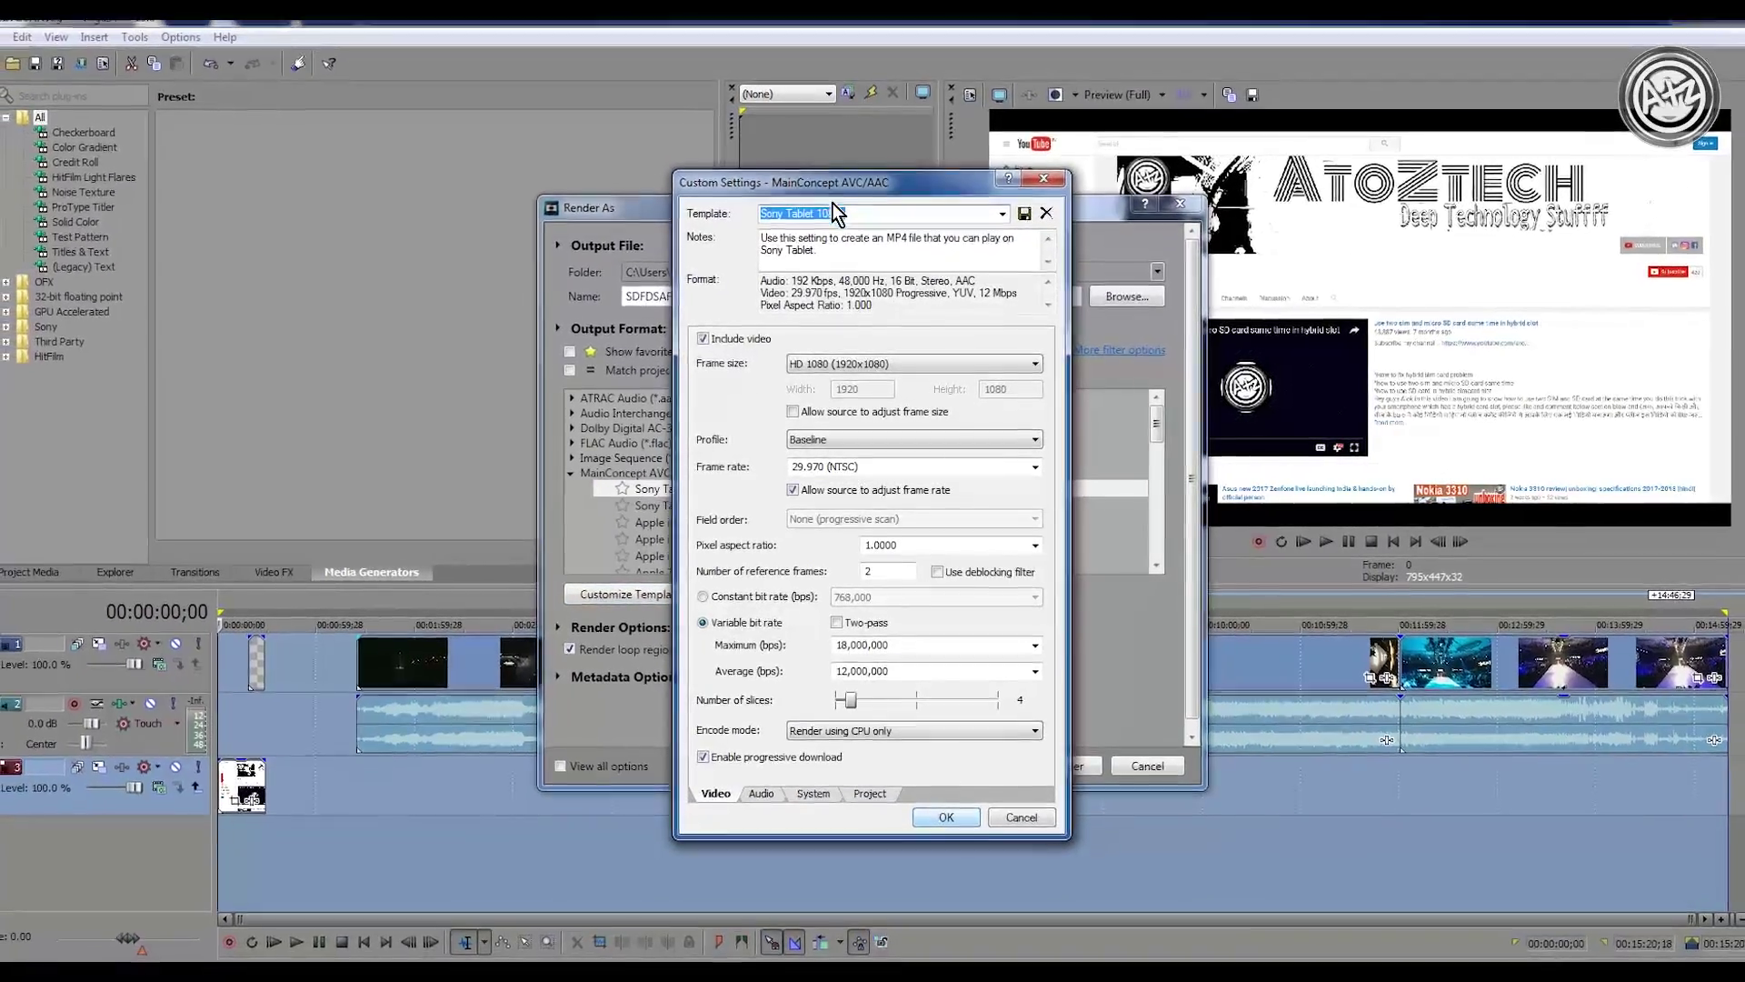
- Set the Sony Tablet 1080p template's encode mode to Render using CPU only
drag(850, 177, 445, 151)
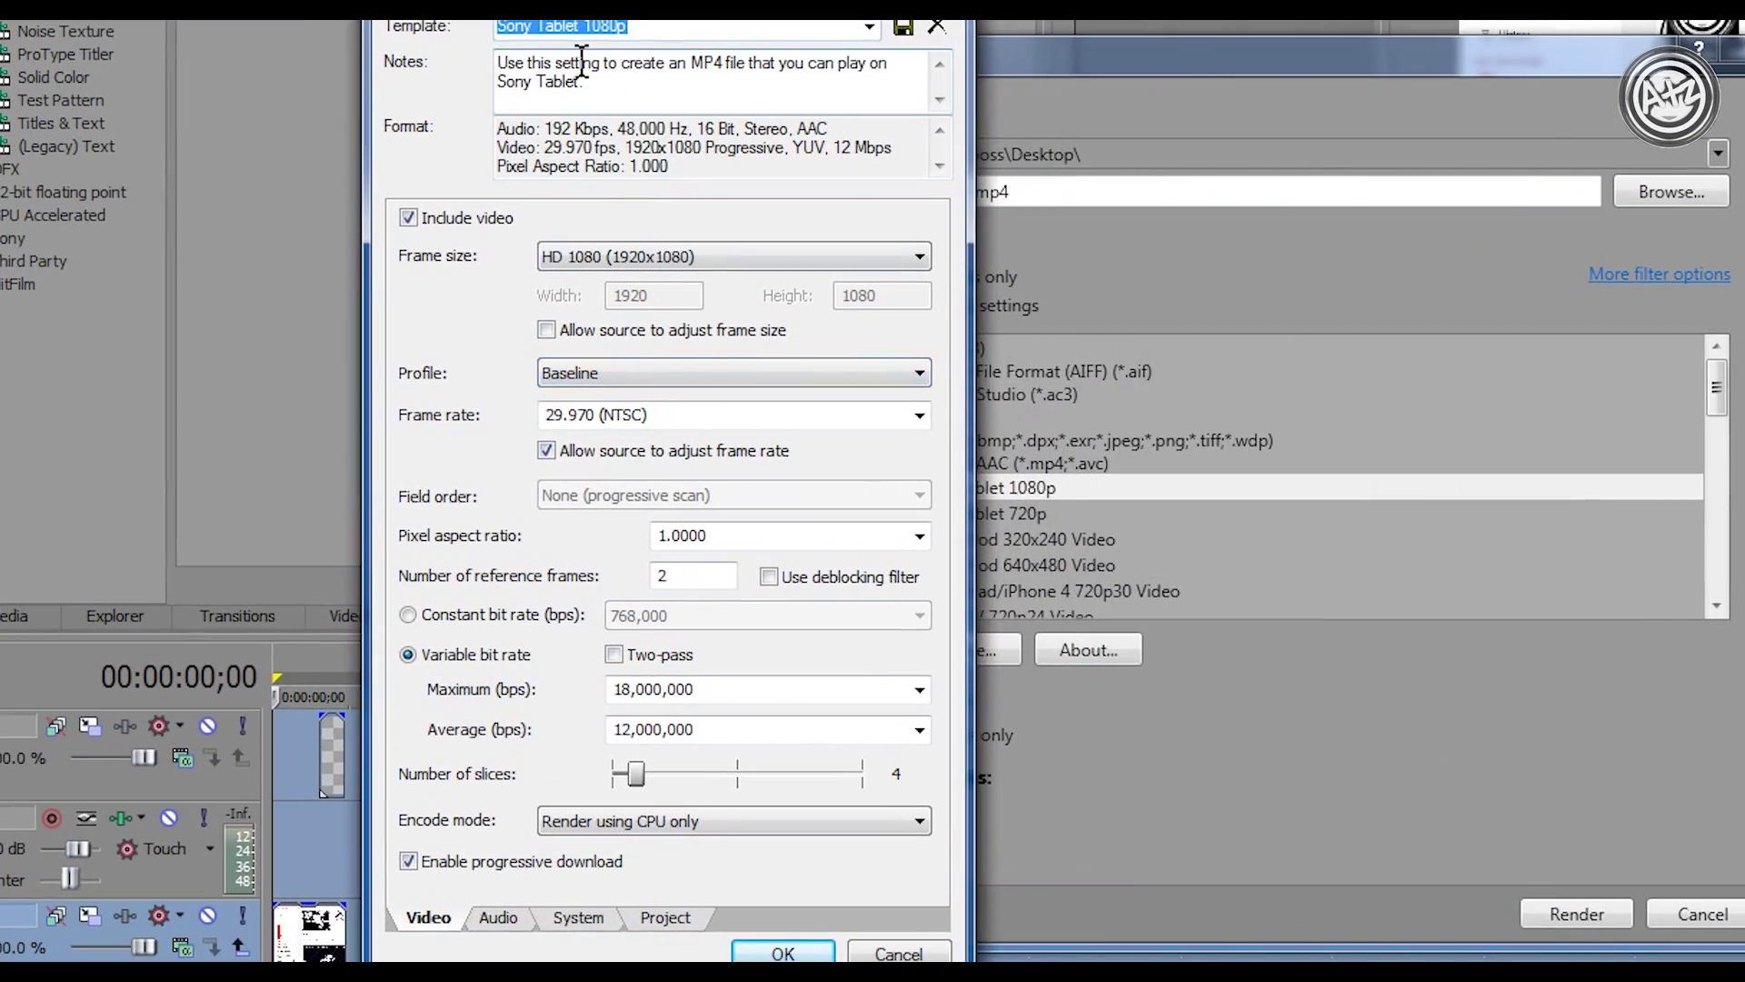
click(649, 820)
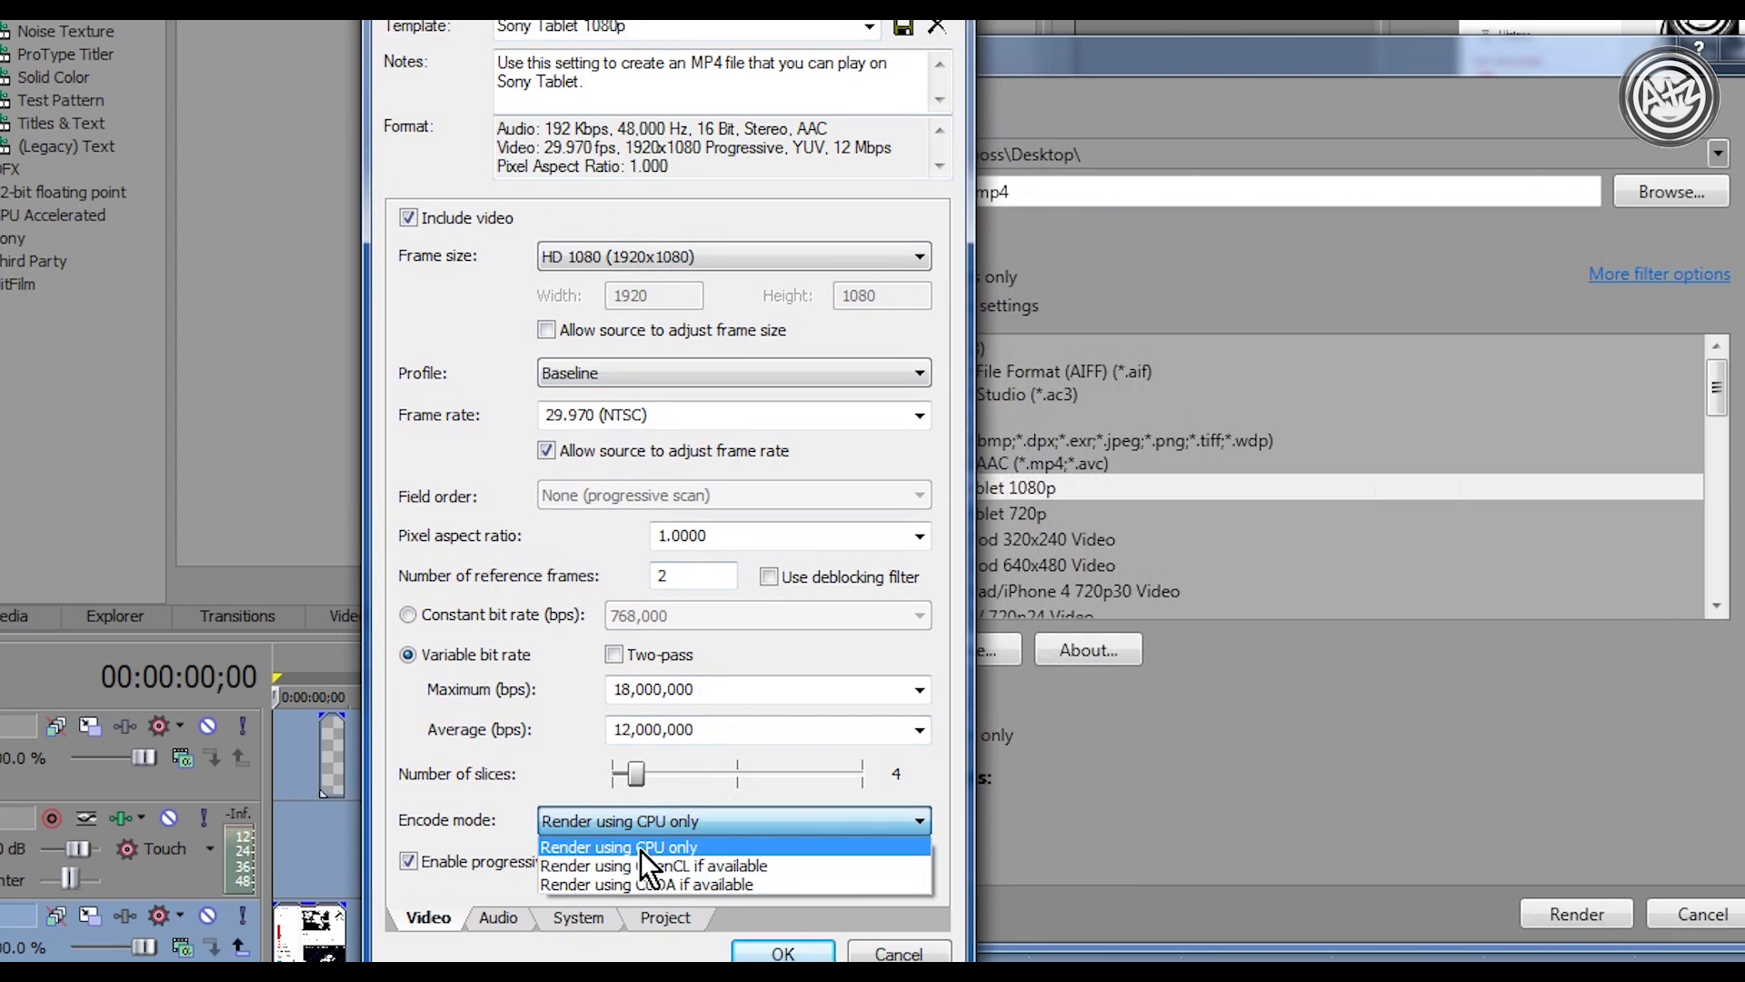
click(721, 853)
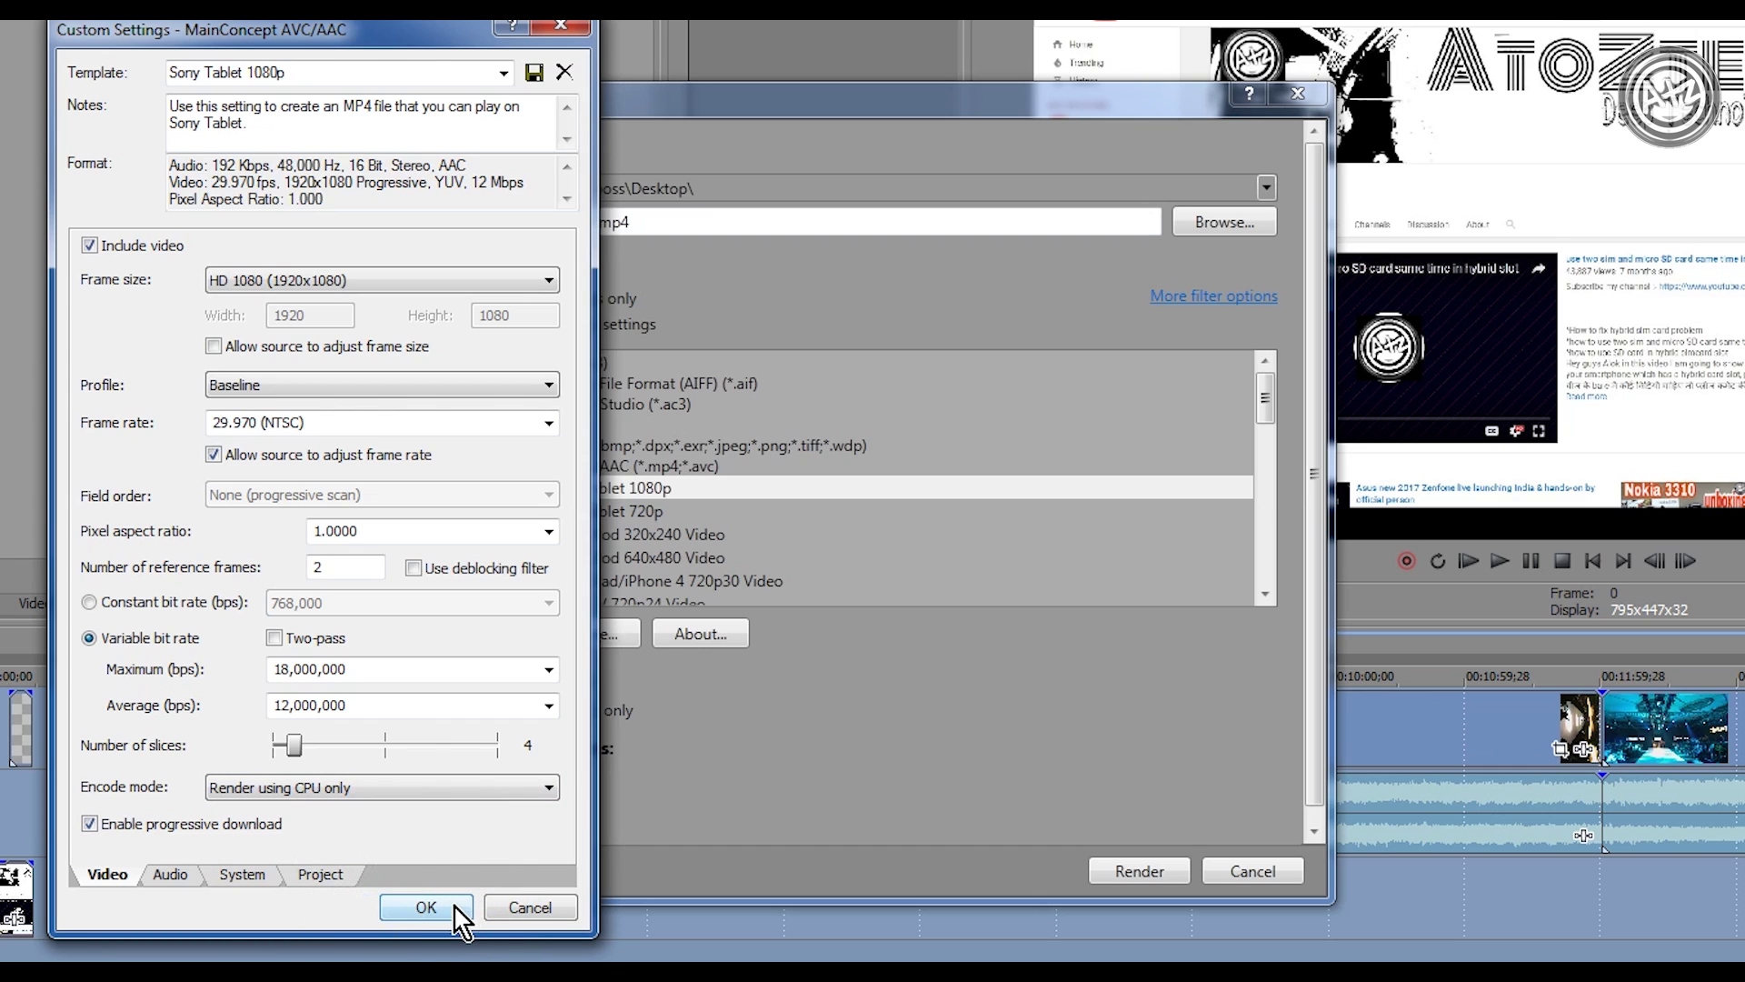
- Keep the CPU-only Sony Tablet 1080p (*) template and begin rendering SDFDSAF.mp4
click(432, 907)
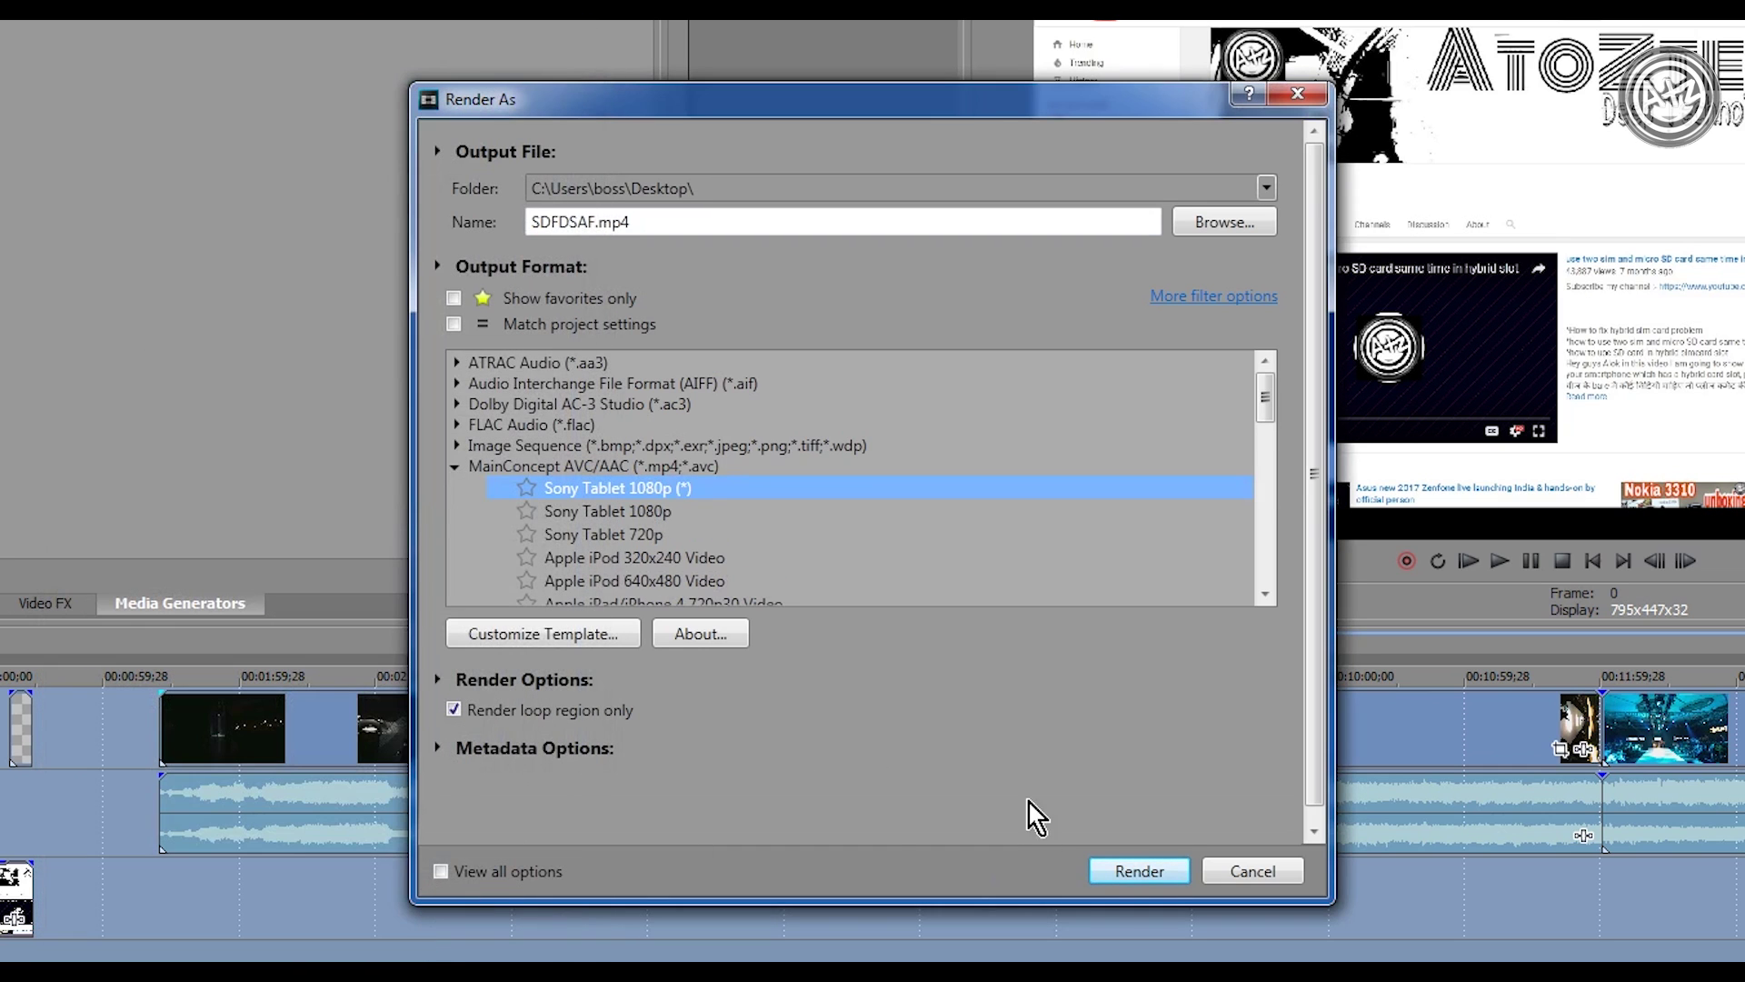
click(1132, 875)
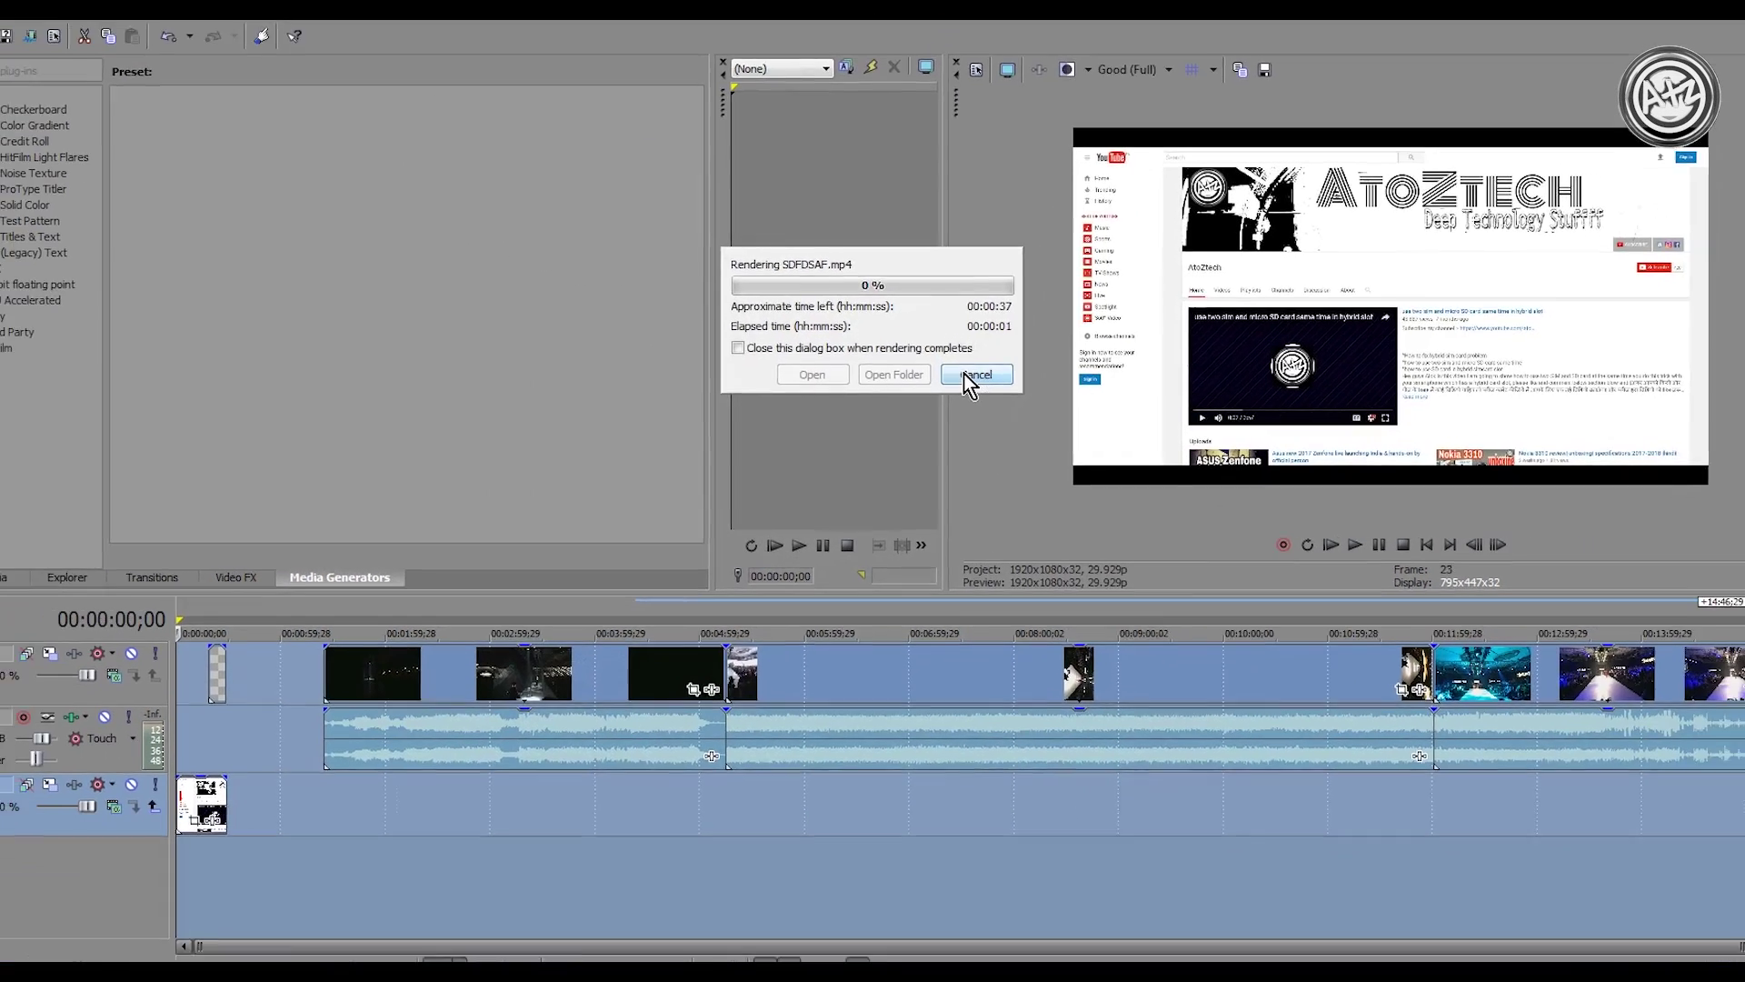